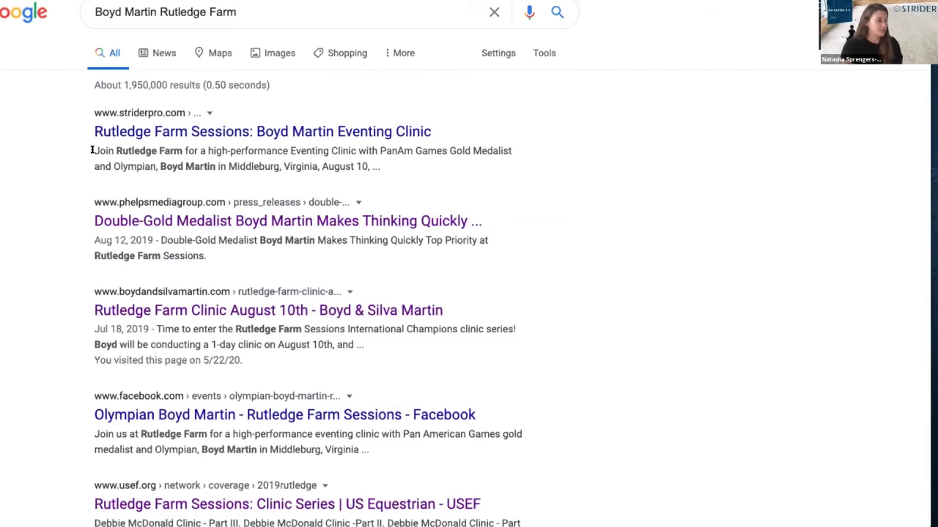
Step: Highlight the description snippet of the Rutledge Farm Sessions eventing clinic in the search results
left_click_drag(95, 154, 345, 177)
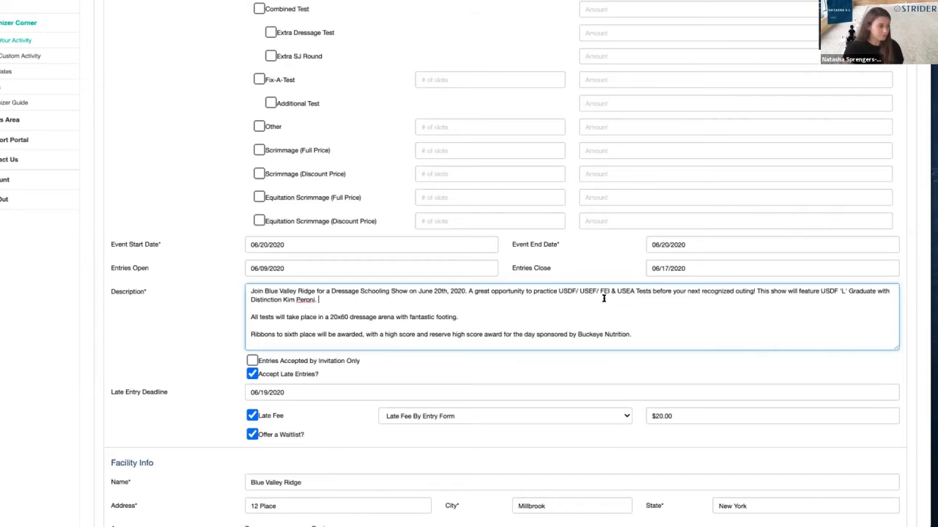
Step: Look through the dressage show's activity details, from the description and late entry settings to facility info, services and tests offered
scroll(608, 315, "down", 2)
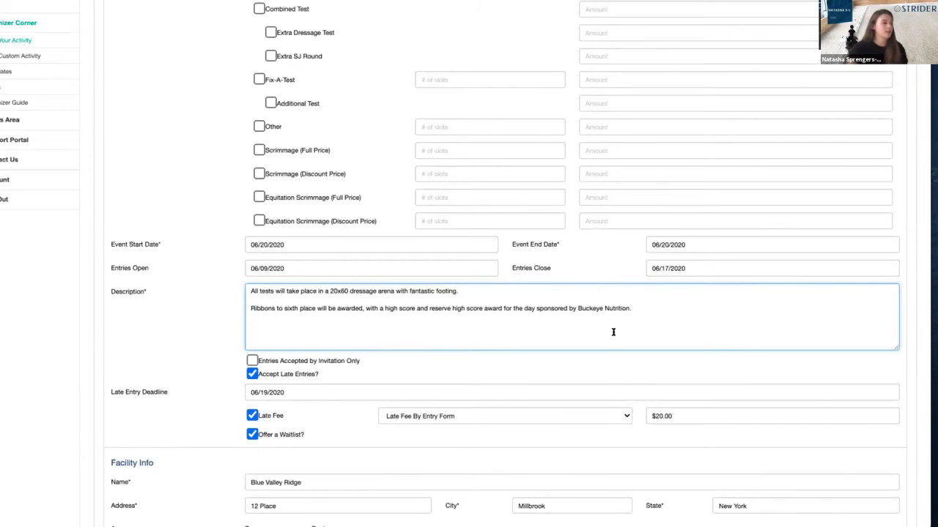
scroll(614, 332, "down", 3)
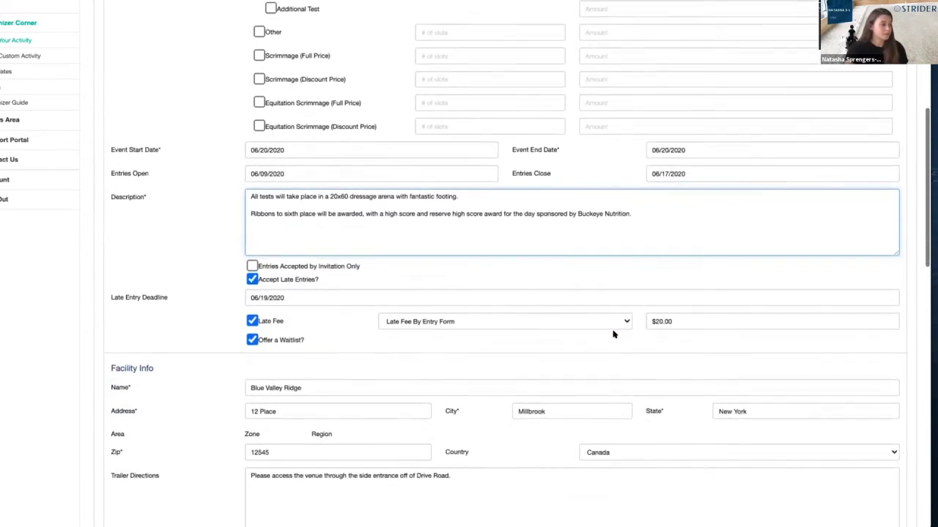
scroll(614, 332, "down", 2)
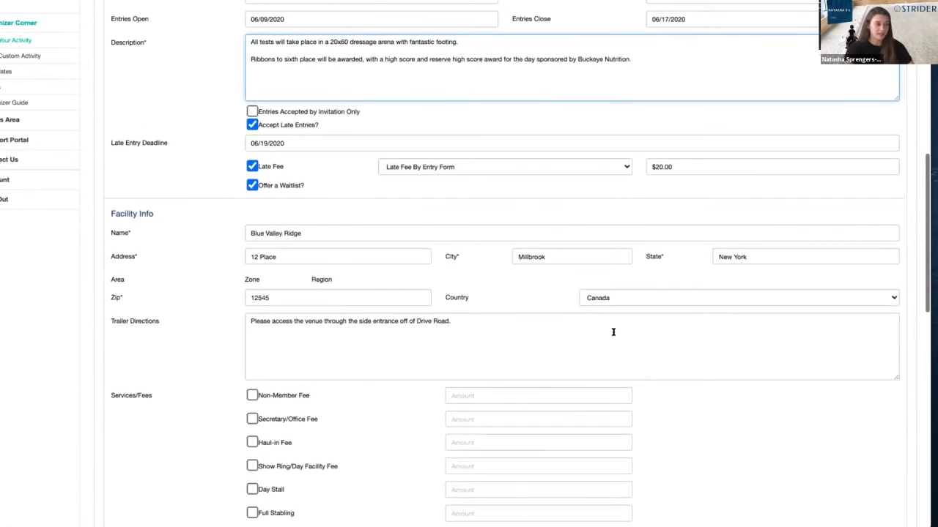
scroll(613, 332, "down", 7)
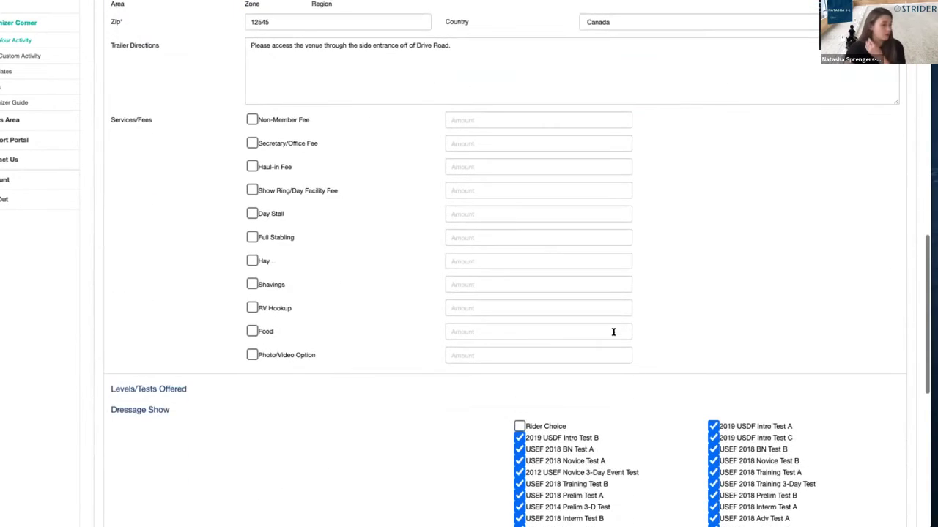
scroll(613, 335, "down", 6)
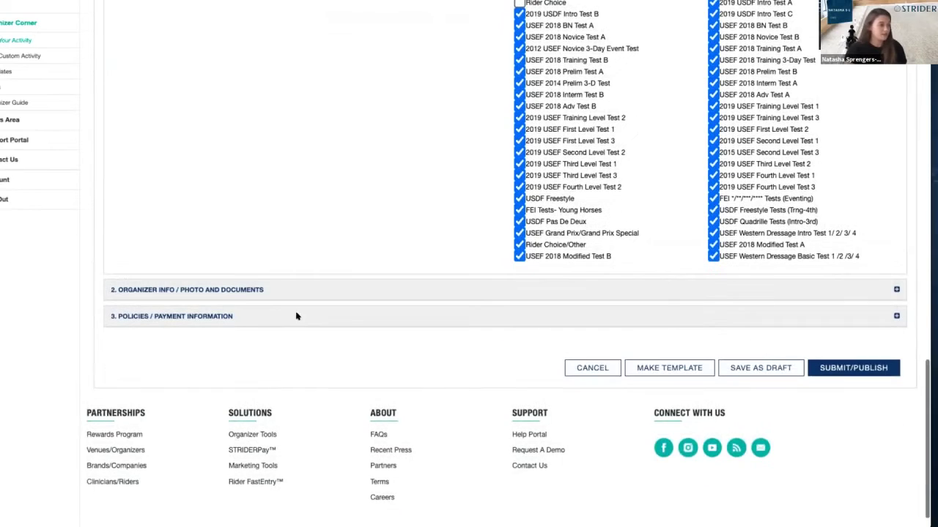
Step: Open the announcement's organizer info, photo and documents section and review its comments, ride time instructions and uploaded files
left_click(220, 289)
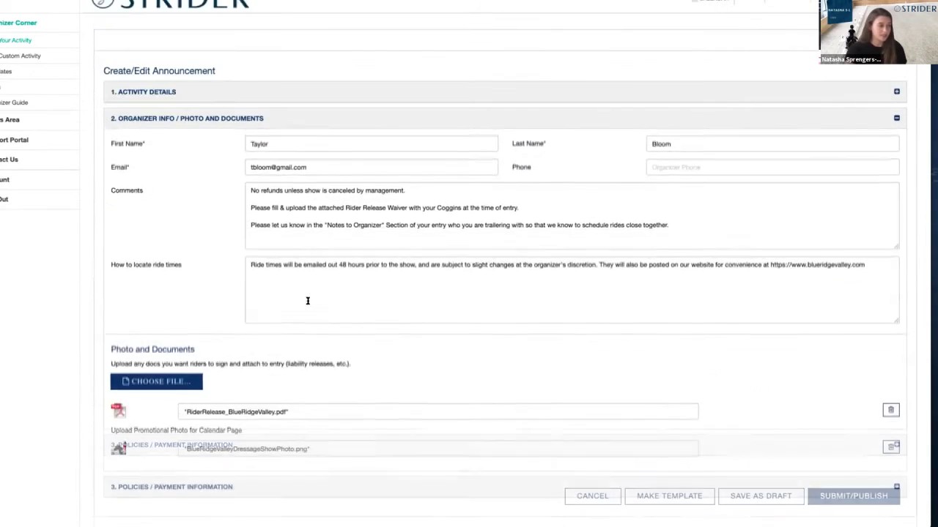
scroll(308, 299, "down", 1)
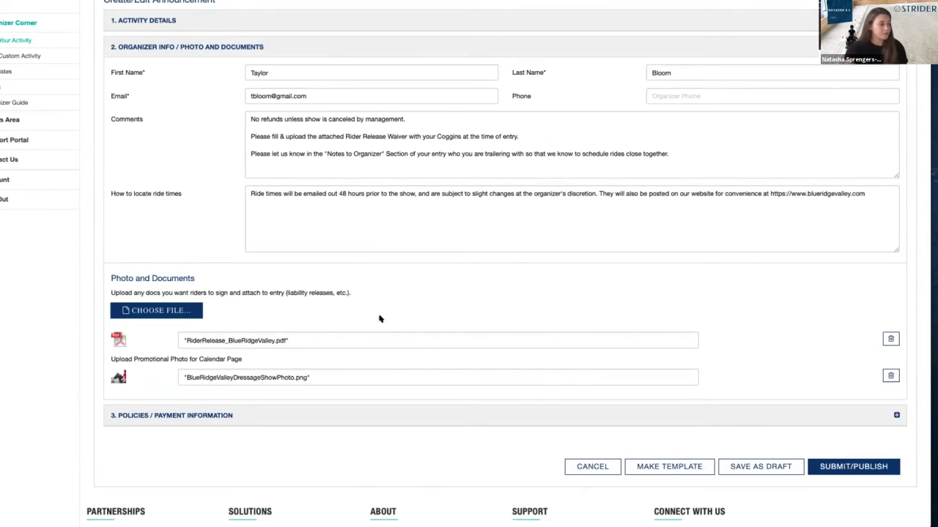
scroll(455, 257, "down", 1)
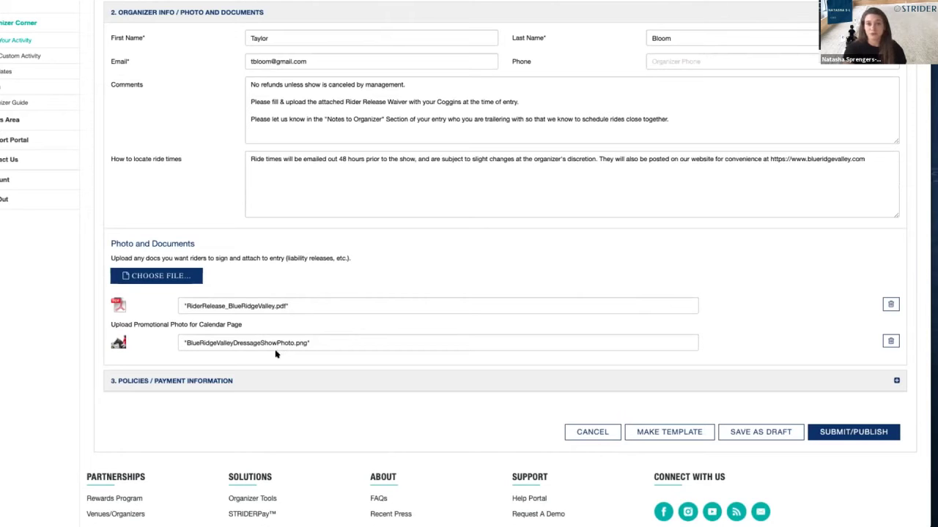
scroll(346, 292, "up", 1)
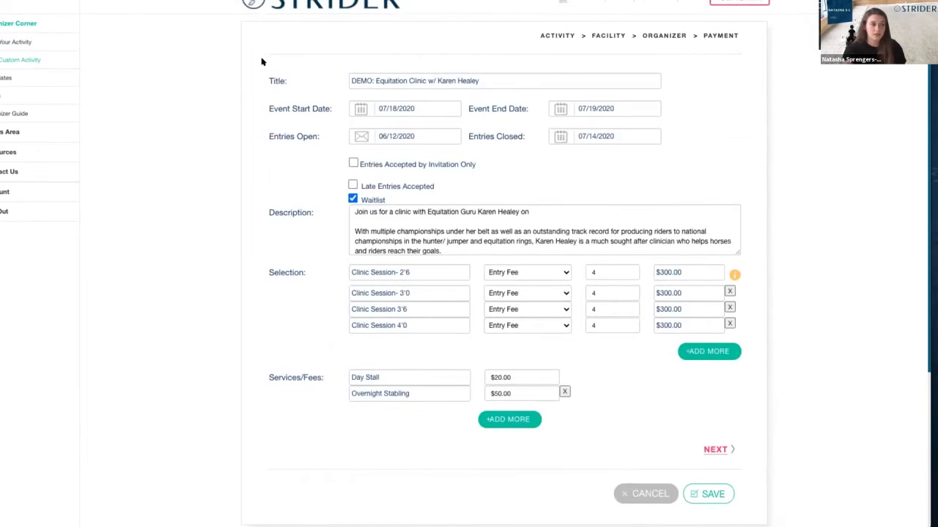
Step: Look over the equitation clinic's custom activity details and its 2'6 and 3'0 clinic session selections
scroll(262, 62, "down", 1)
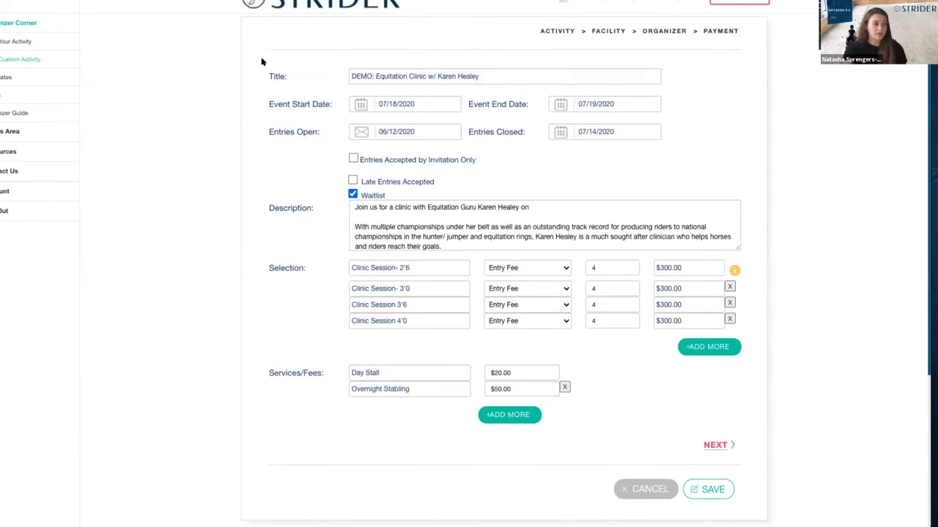
scroll(261, 61, "up", 1)
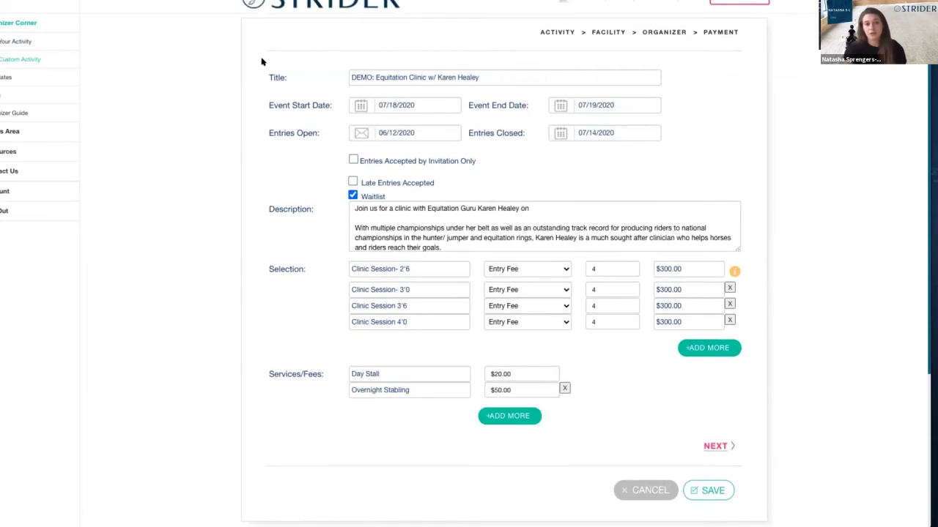
scroll(262, 61, "down", 1)
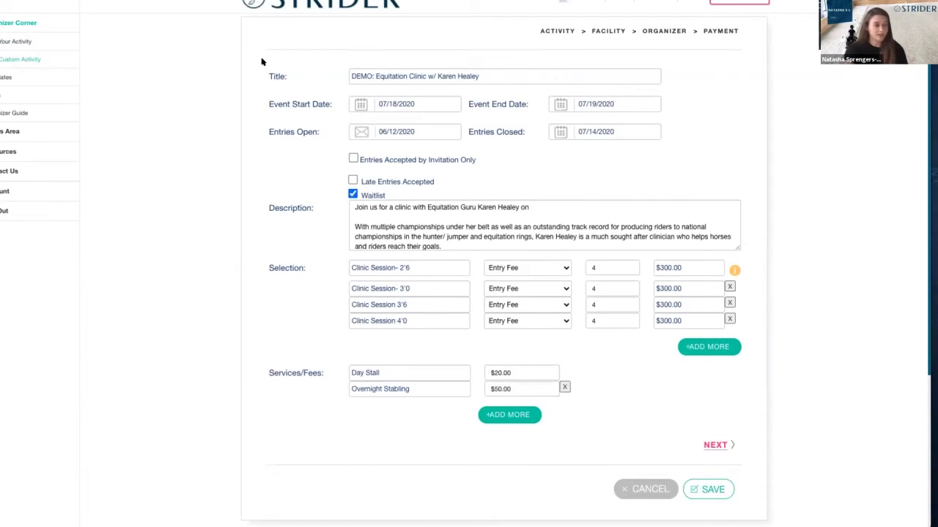
scroll(262, 61, "down", 1)
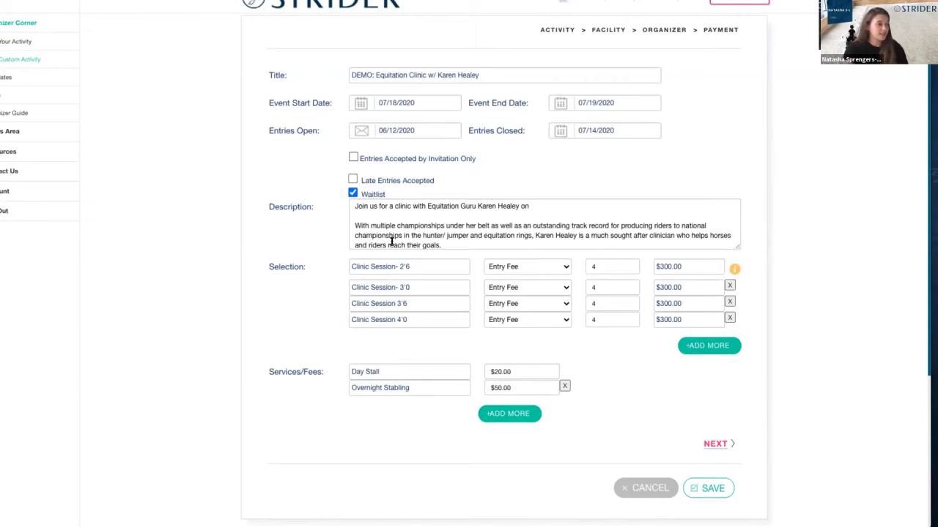
left_click(455, 268)
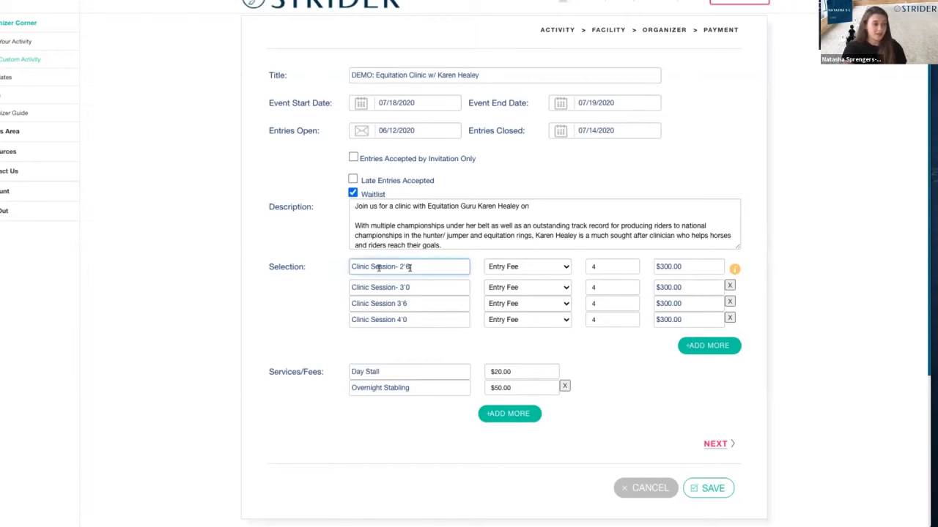
triple_click(370, 266)
left_click(417, 287)
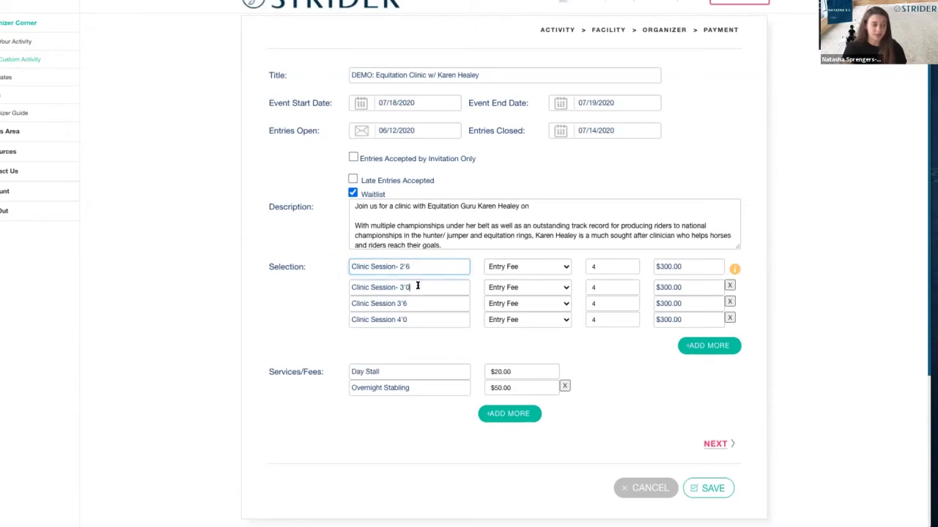
Step: Read through the equitation clinic's description, checking the group, lesson, registration and arrival instructions
scroll(473, 227, "down", 3)
scroll(472, 225, "up", 3)
scroll(473, 225, "down", 5)
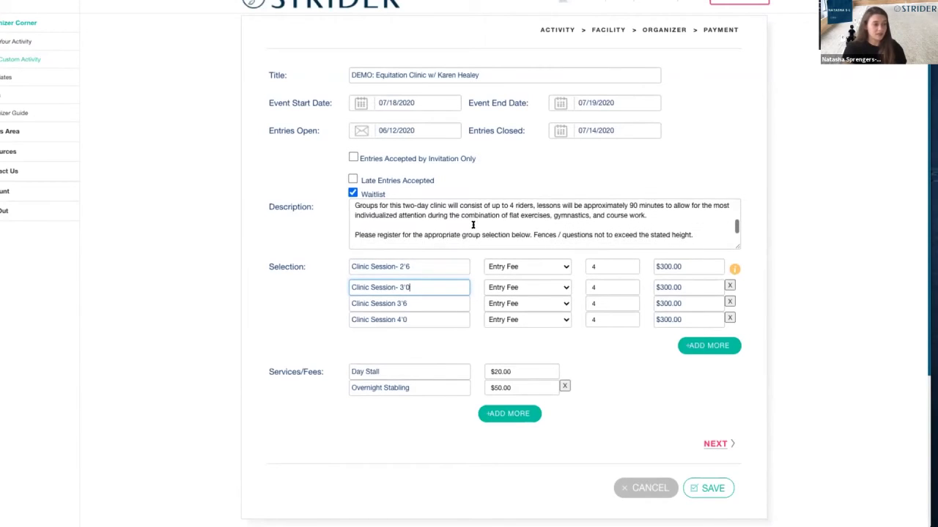
scroll(473, 225, "up", 1)
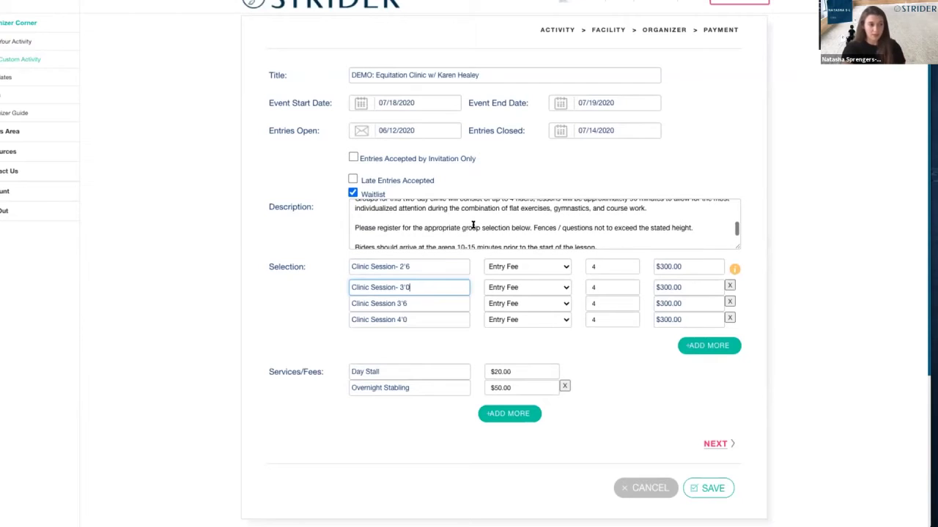
scroll(539, 226, "down", 1)
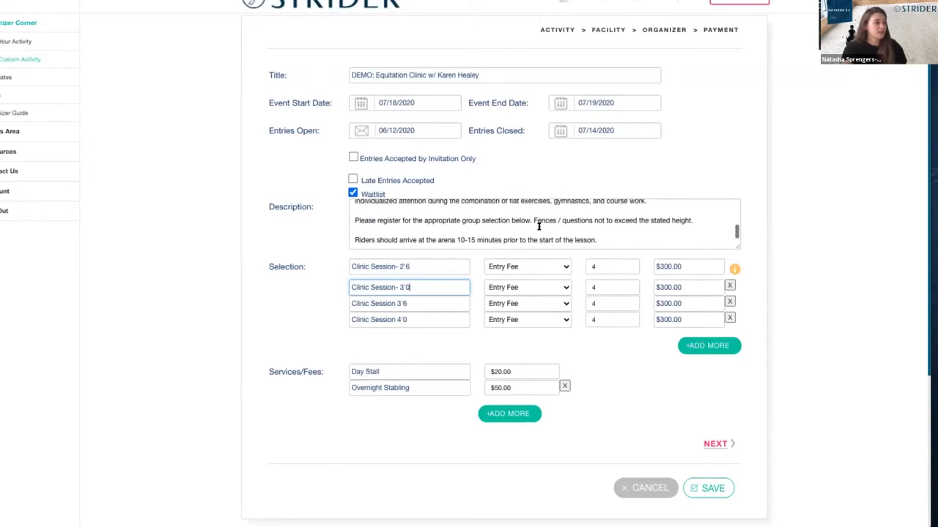
scroll(548, 261, "down", 2)
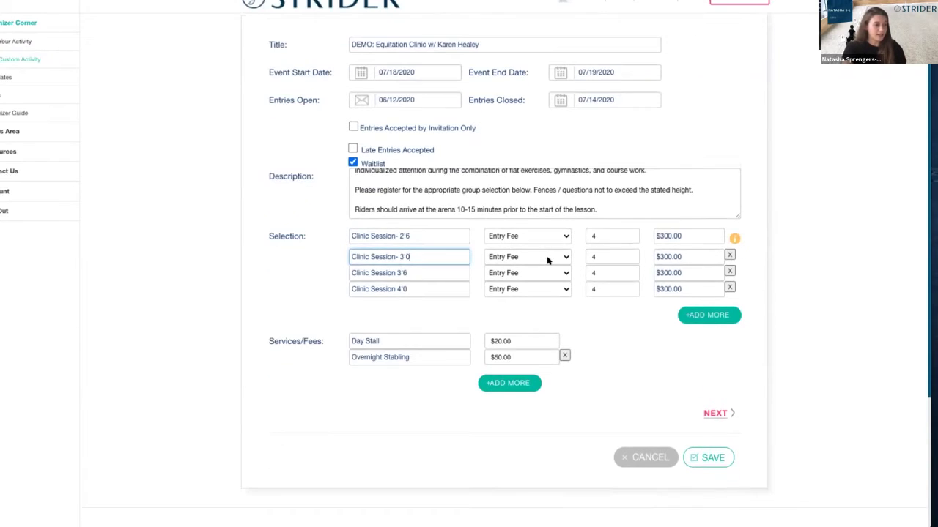
scroll(548, 261, "up", 2)
scroll(501, 233, "up", 3)
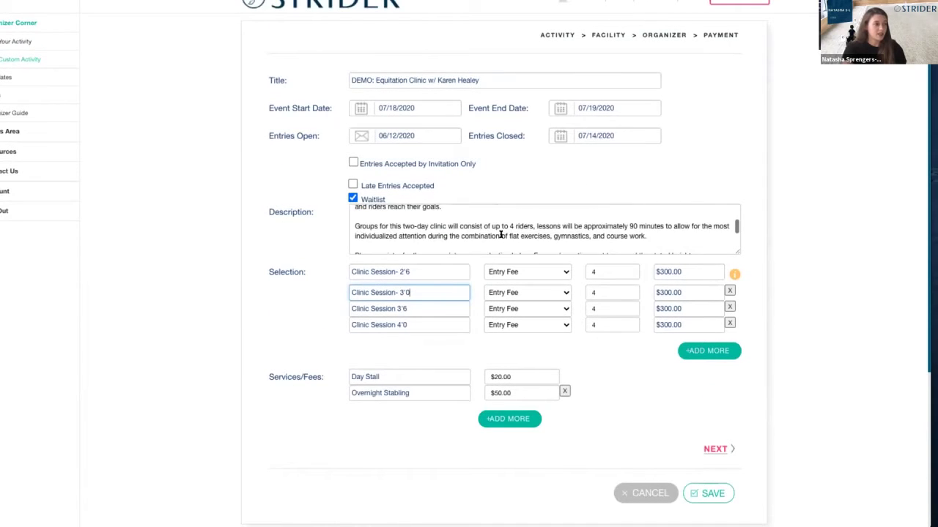
scroll(500, 234, "down", 3)
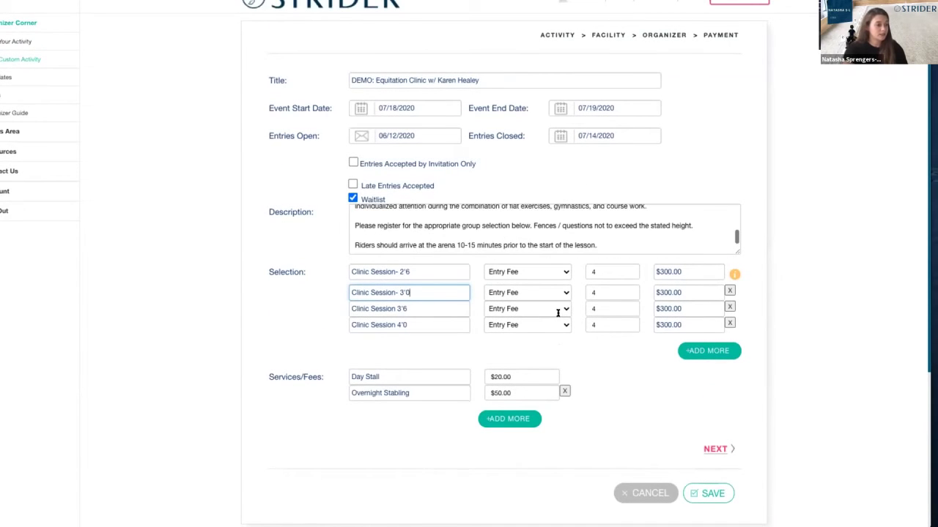
Step: Open the clinic's facility details and payment settings, and review the payment recipients and change policy
left_click(619, 34)
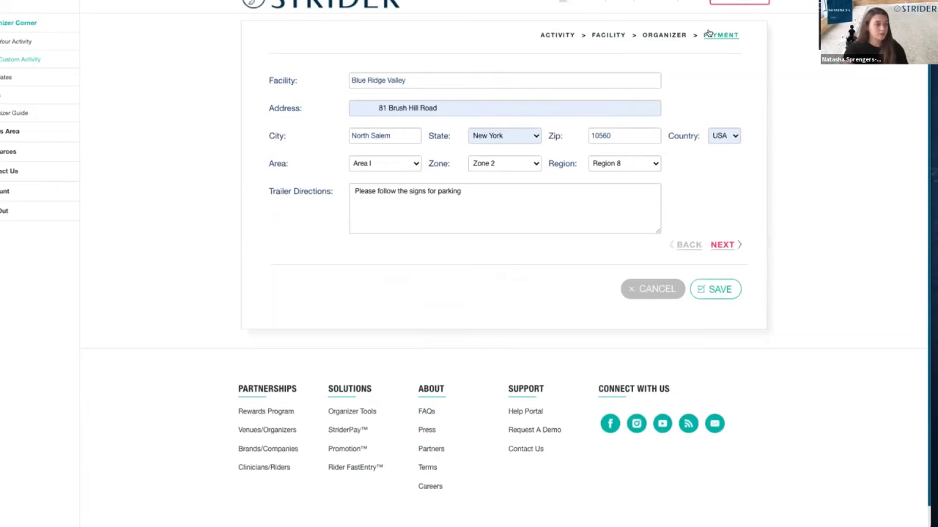
left_click(708, 34)
scroll(400, 186, "down", 3)
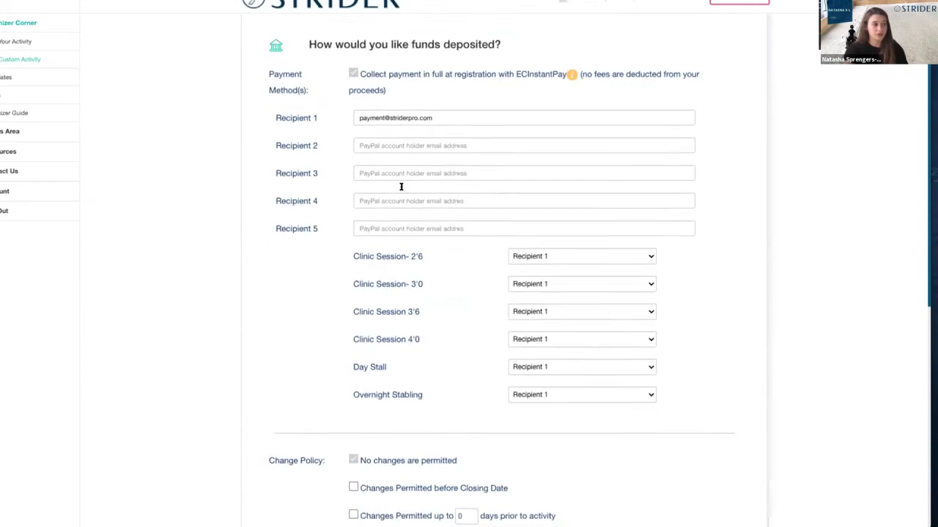
scroll(401, 189, "up", 2)
scroll(401, 189, "down", 4)
scroll(401, 189, "up", 1)
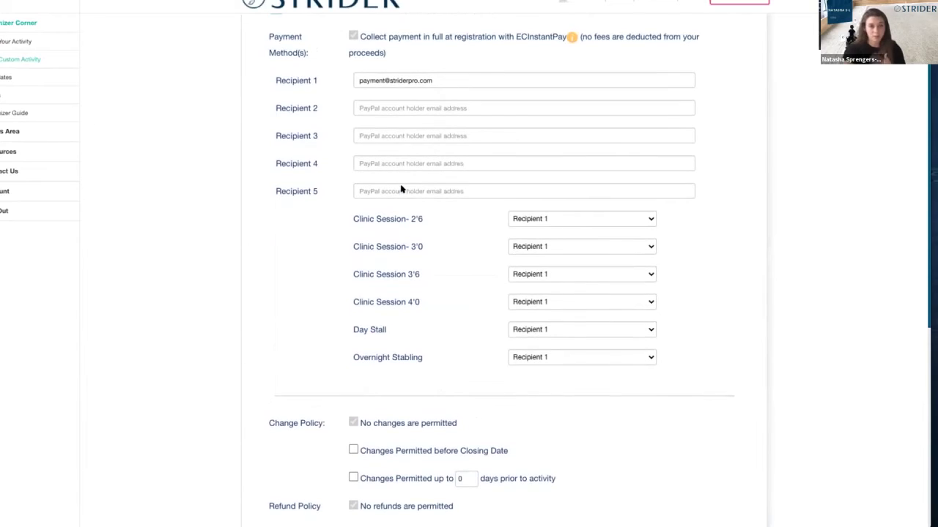
scroll(401, 189, "down", 1)
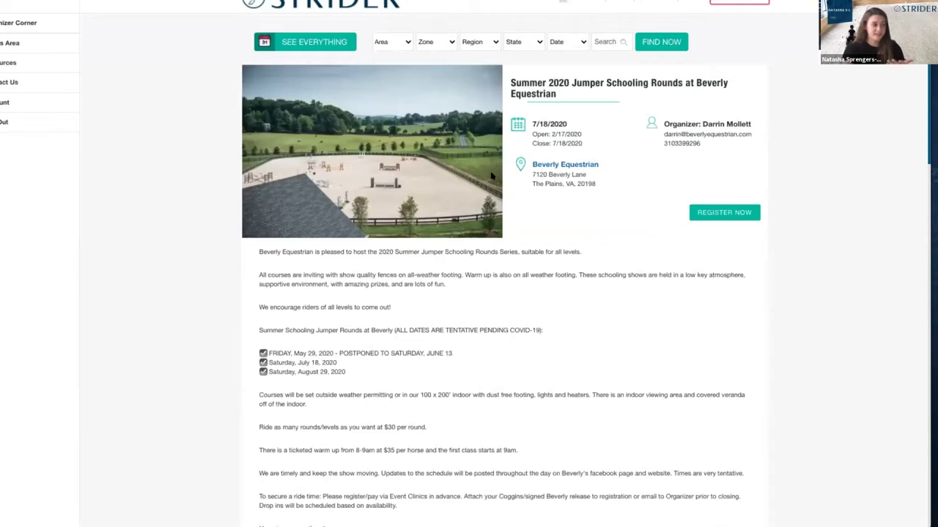
Step: Review the public listing of the Summer 2020 Jumper Schooling Rounds, including its description, organizer notes, release document and class fees
scroll(580, 141, "down", 1)
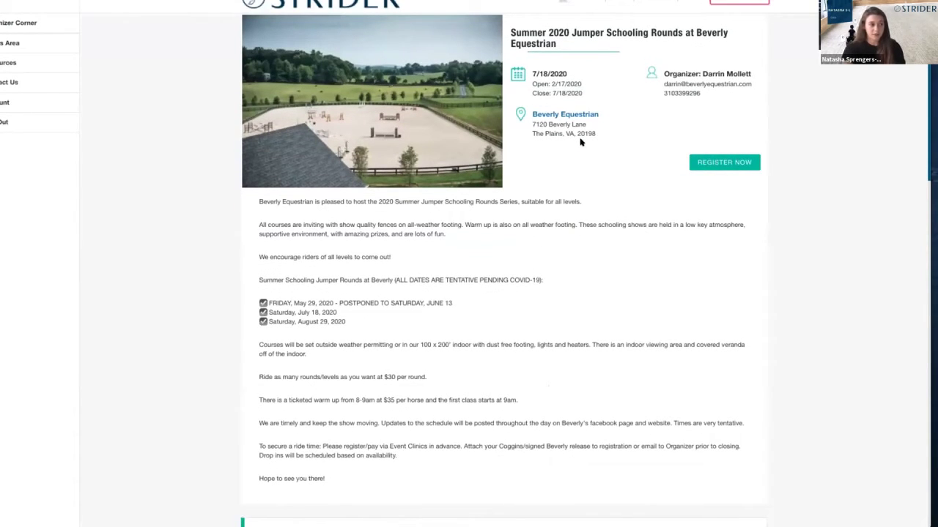
scroll(580, 142, "down", 1)
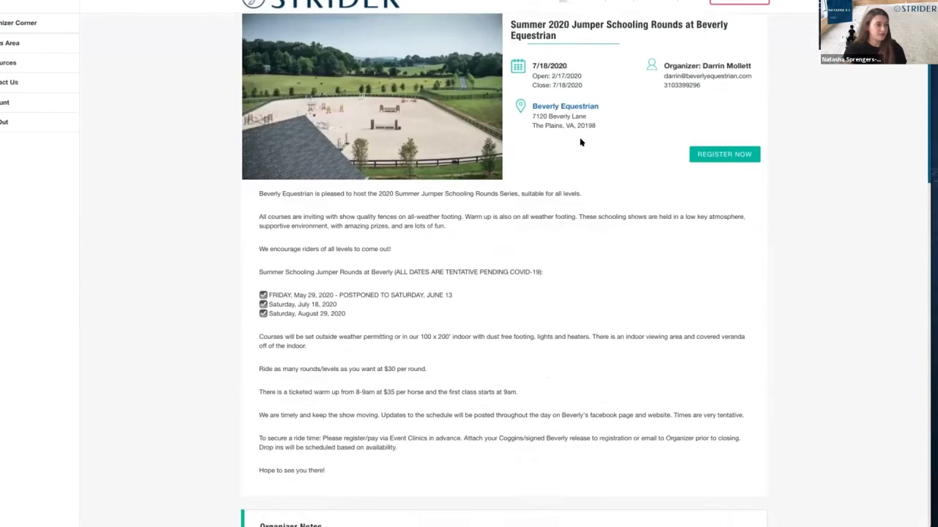
scroll(557, 142, "up", 1)
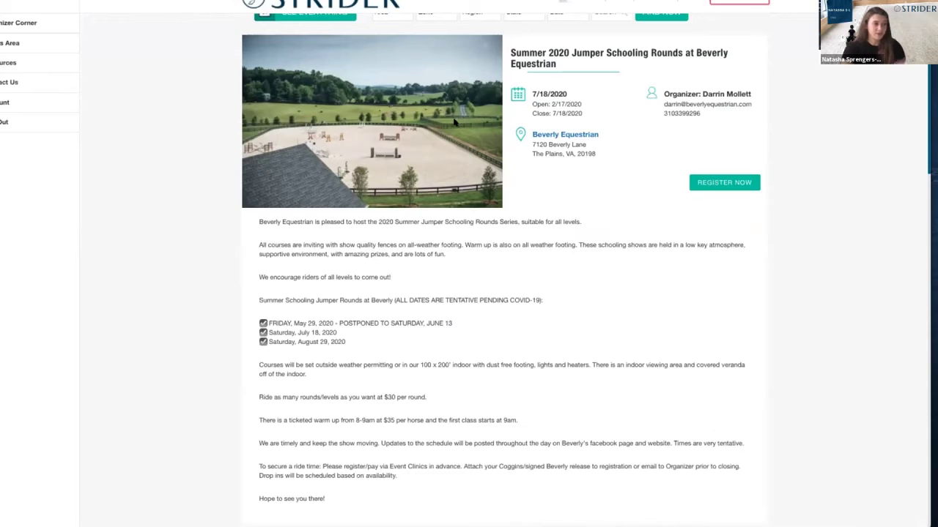
scroll(471, 240, "down", 2)
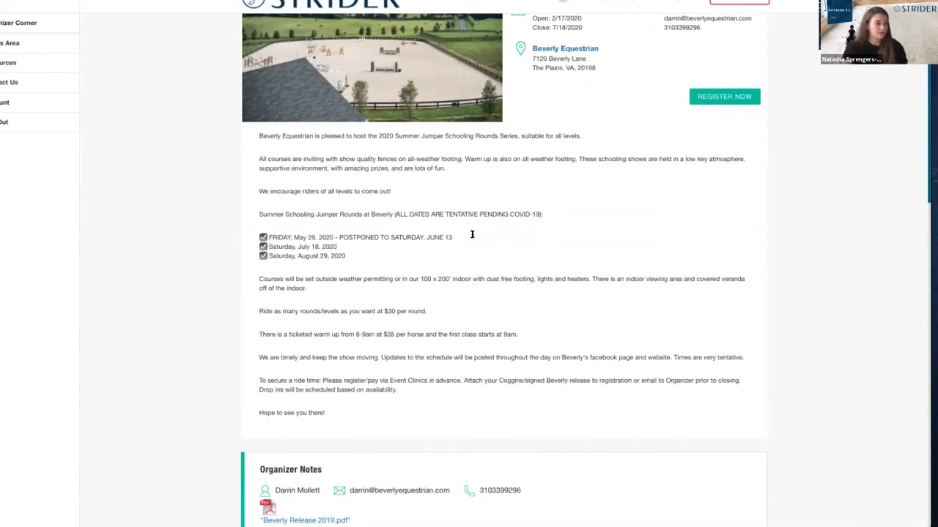
scroll(472, 234, "down", 3)
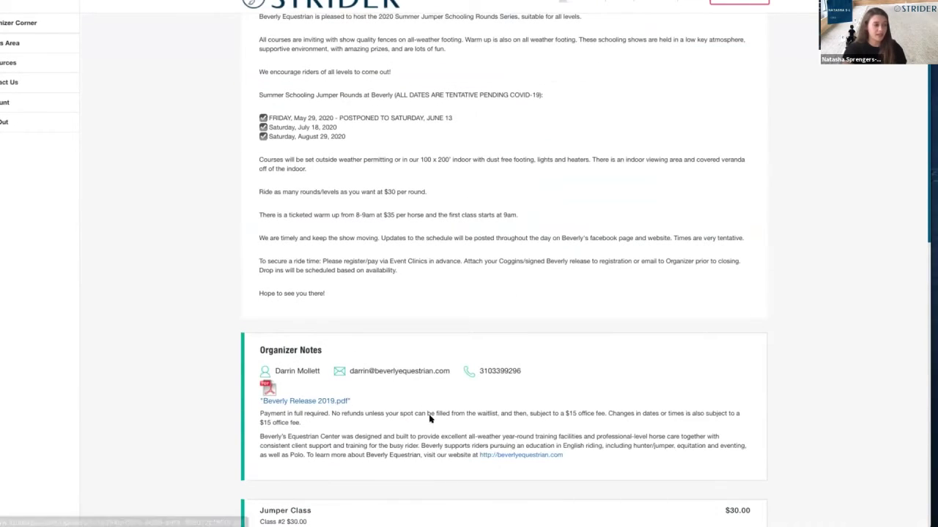
scroll(430, 419, "down", 1)
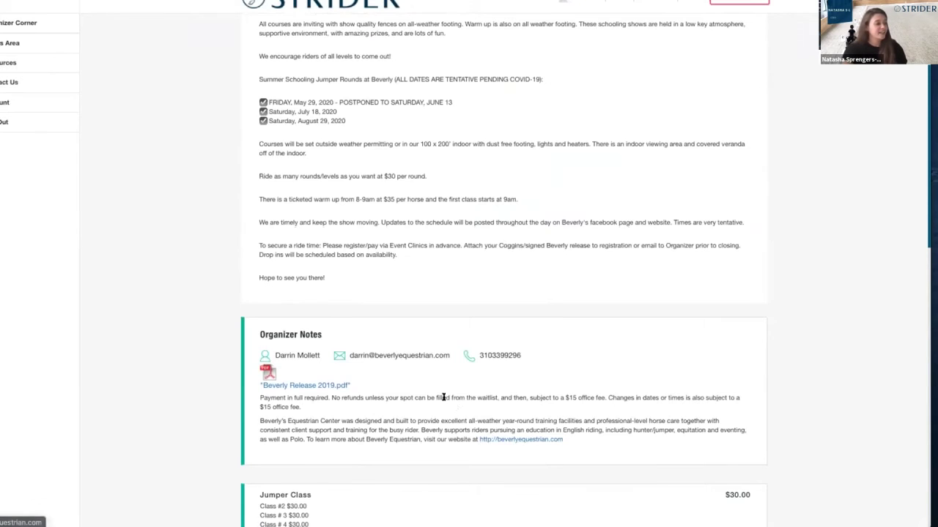
scroll(443, 397, "down", 2)
scroll(443, 398, "down", 6)
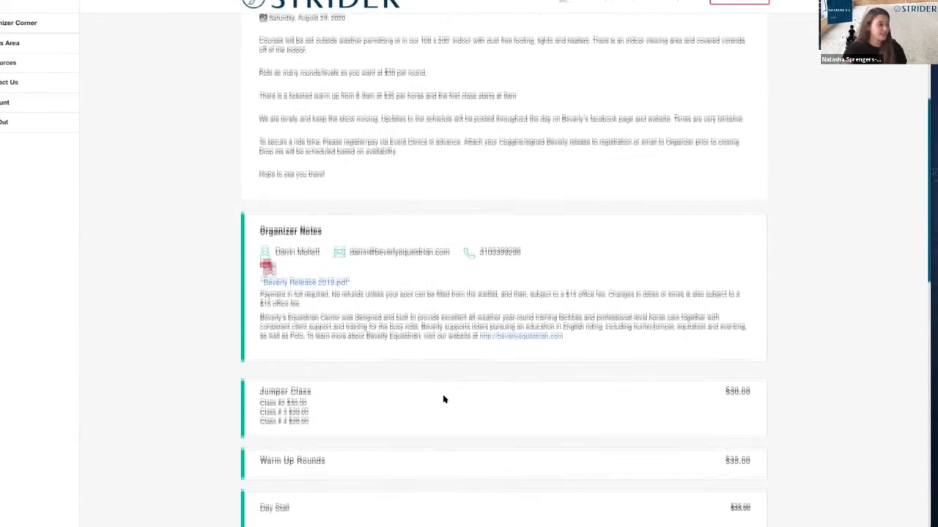
scroll(443, 399, "down", 4)
scroll(443, 398, "up", 10)
scroll(443, 397, "up", 6)
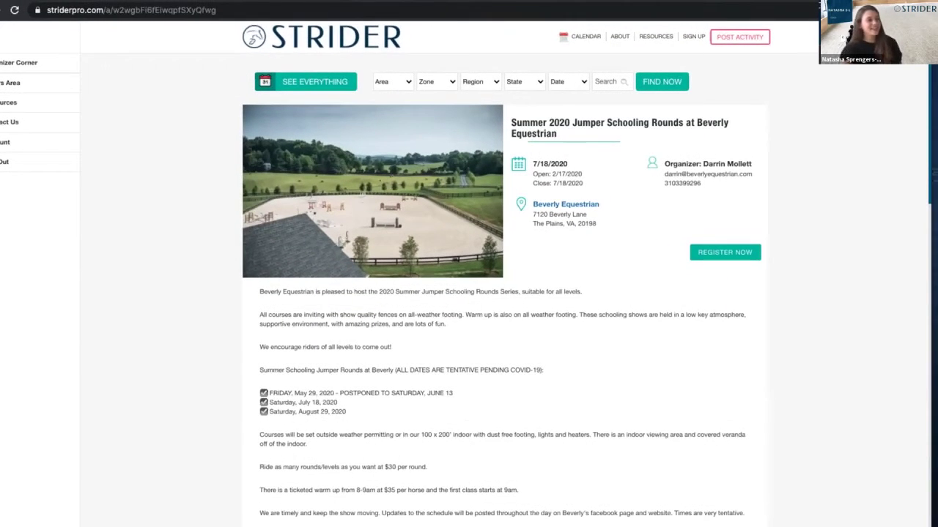
Step: Select the full web address of the Summer 2020 Jumper Schooling Rounds listing
double_click(332, 12)
triple_click(332, 11)
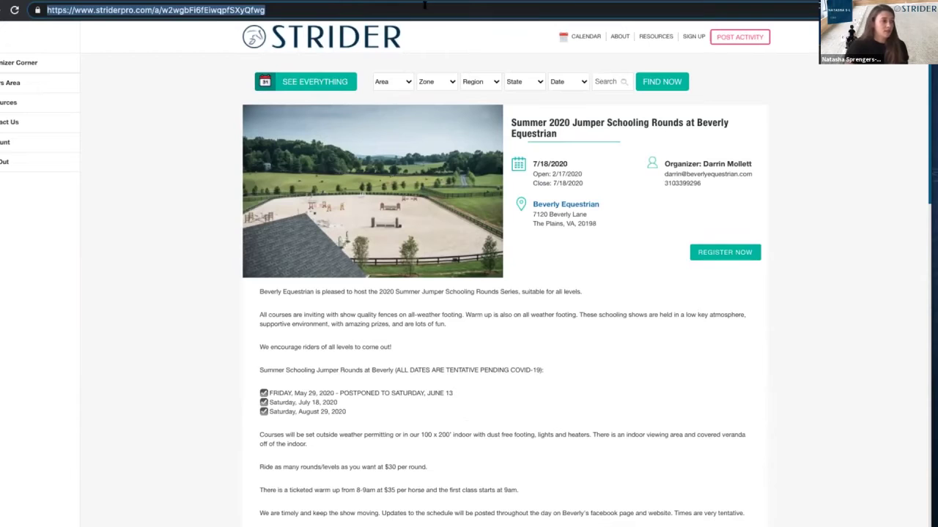
Step: Switch to the Strider Facebook post draft and delete the pasted event web address, leaving the link preview attached
key("ctrl+Tab")
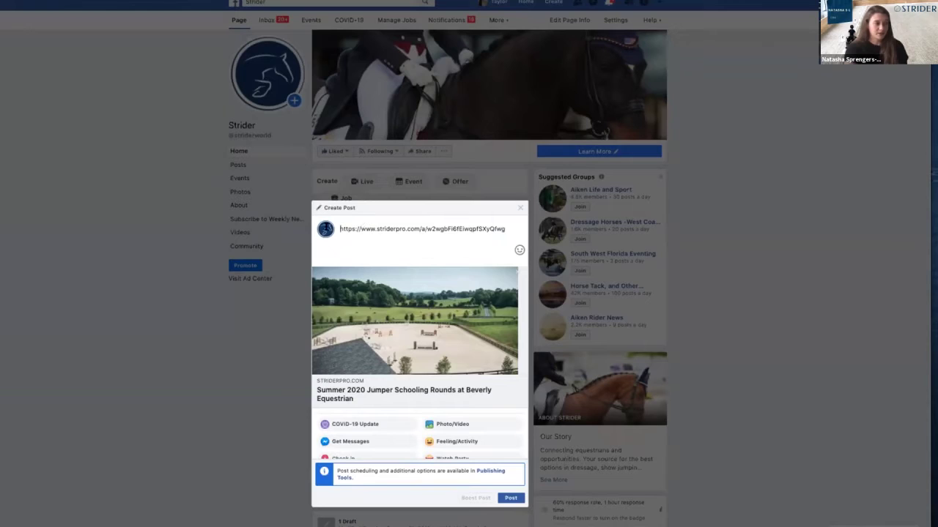
left_click_drag(340, 227, 509, 226)
left_click(509, 225)
triple_click(509, 225)
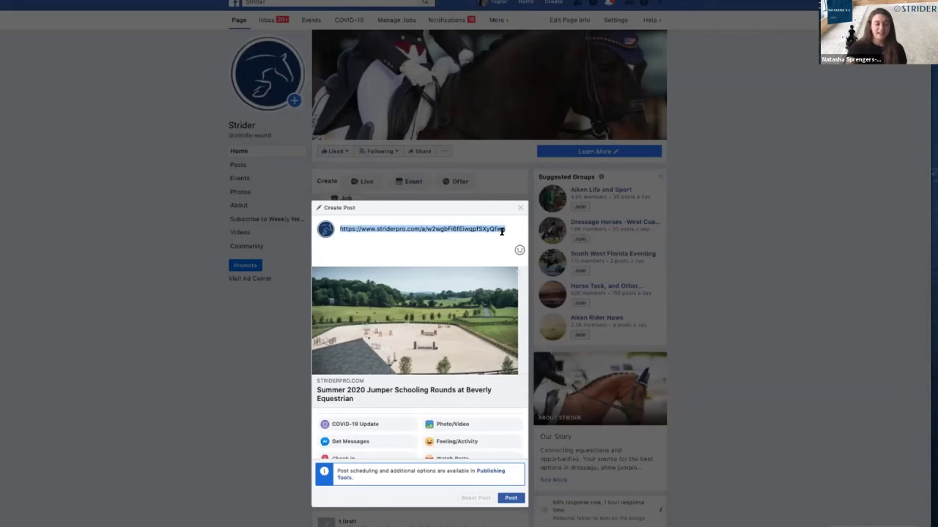
key("BackSpace")
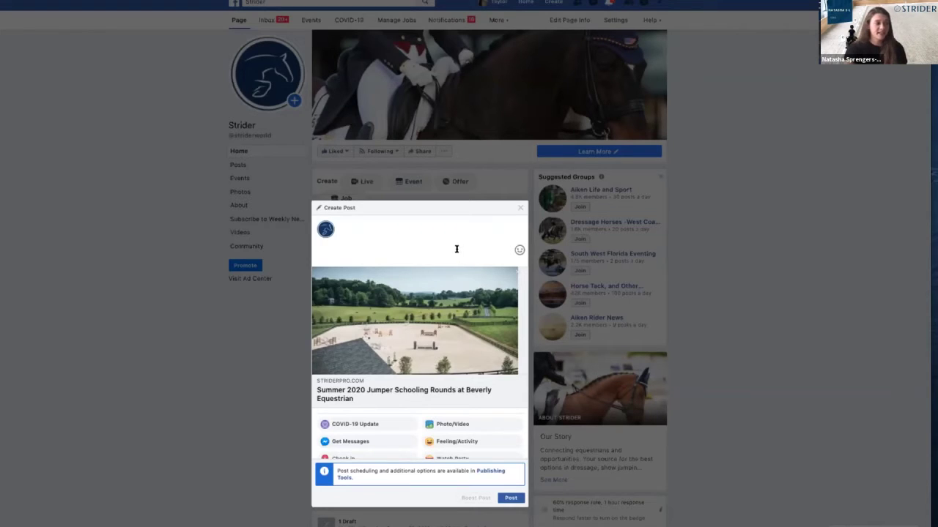
Step: Write "Join us at" in the post and tag the Beverly Equestrian page
left_click(406, 232)
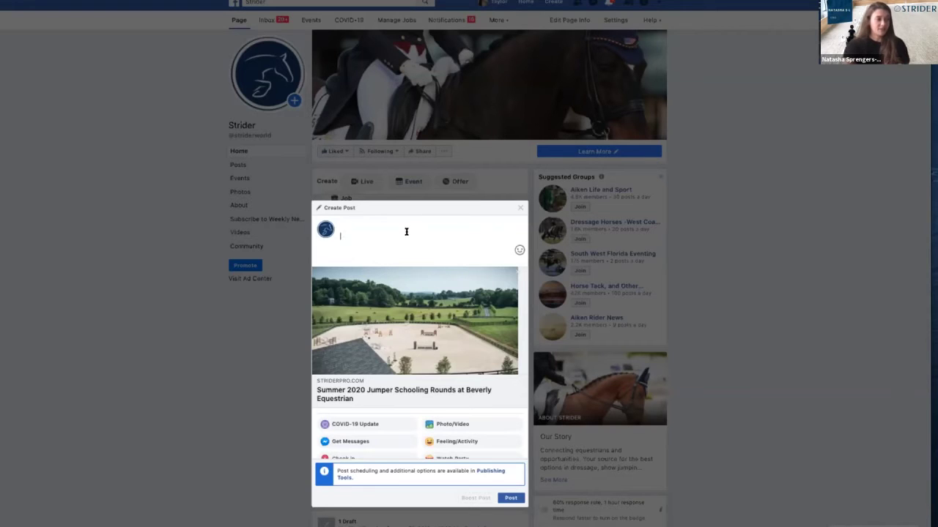
type("Join us at ")
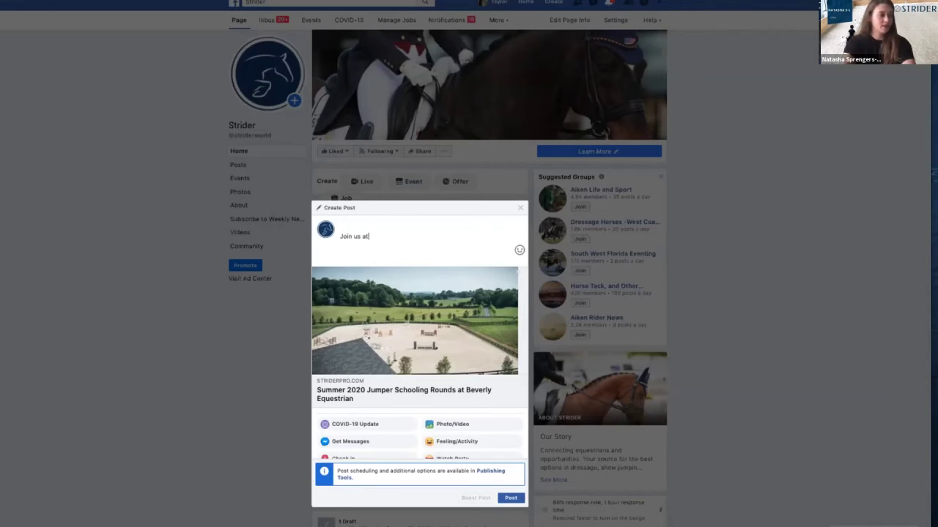
type("@Be")
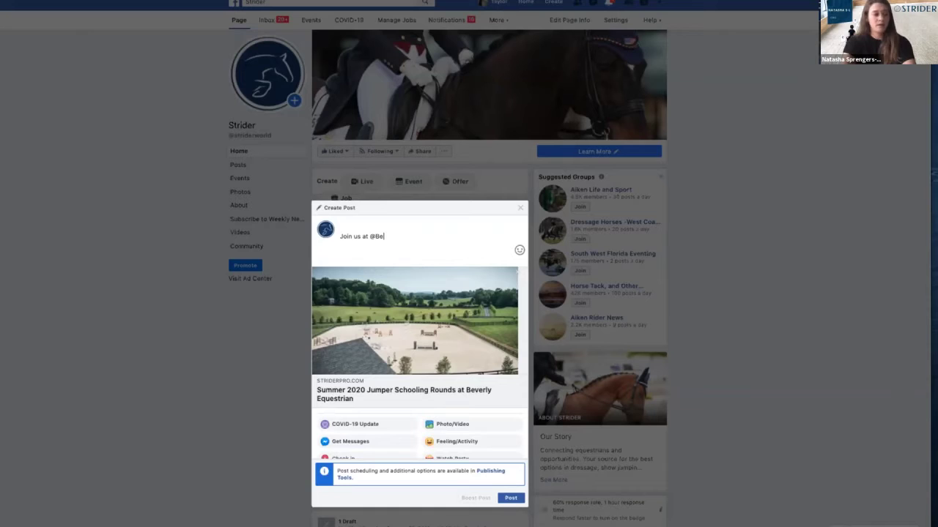
type("verly Eq")
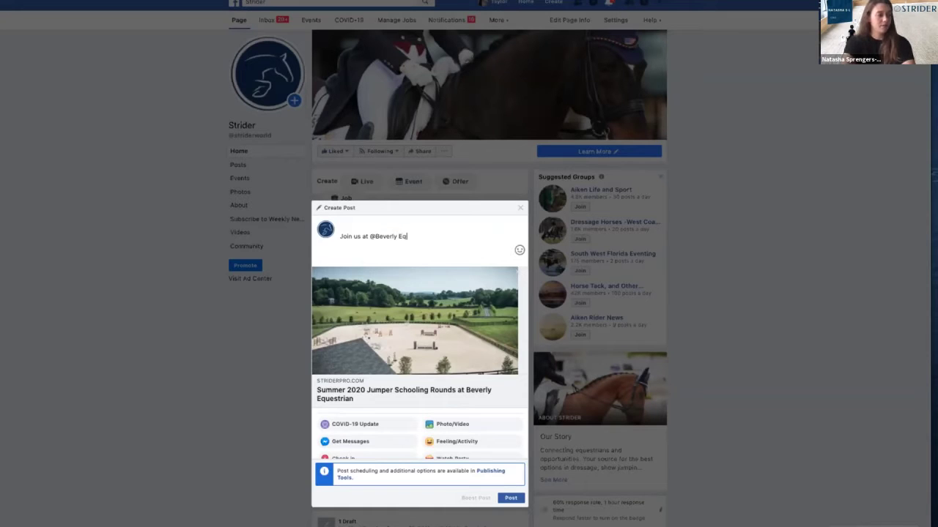
key("BackSpace")
key("BackSpace")
key("BackSpace")
type("Equestrian")
key("Return")
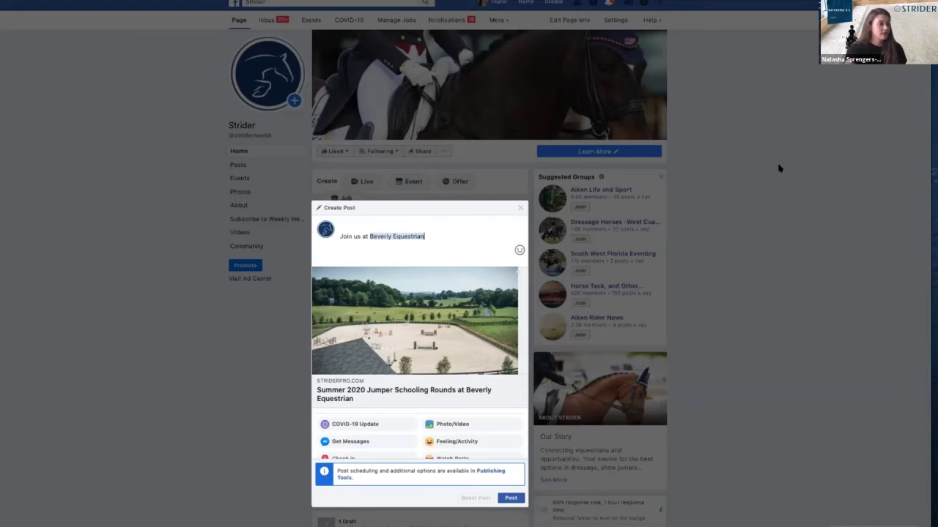
left_click(749, 170)
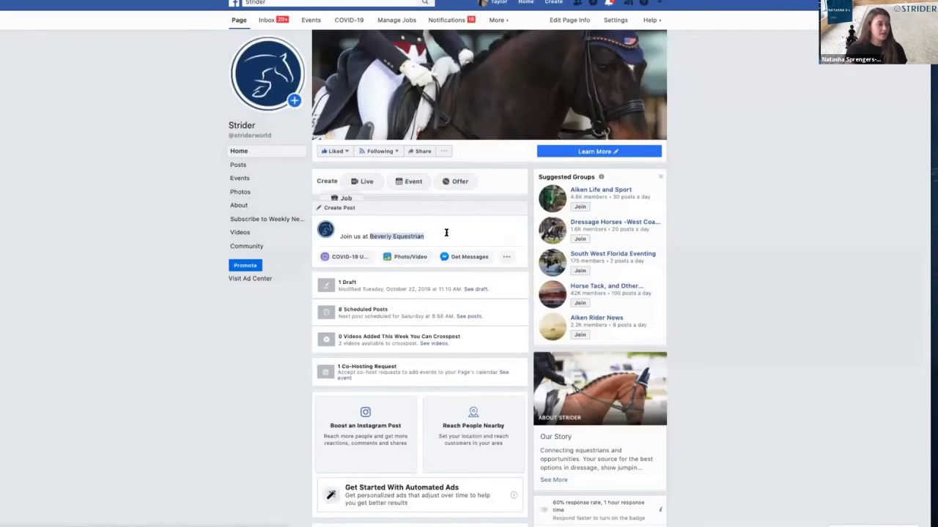
Step: Clear the text with the Beverly Equestrian tag from the post draft and leave the composer
left_click_drag(434, 233, 334, 233)
key("BackSpace")
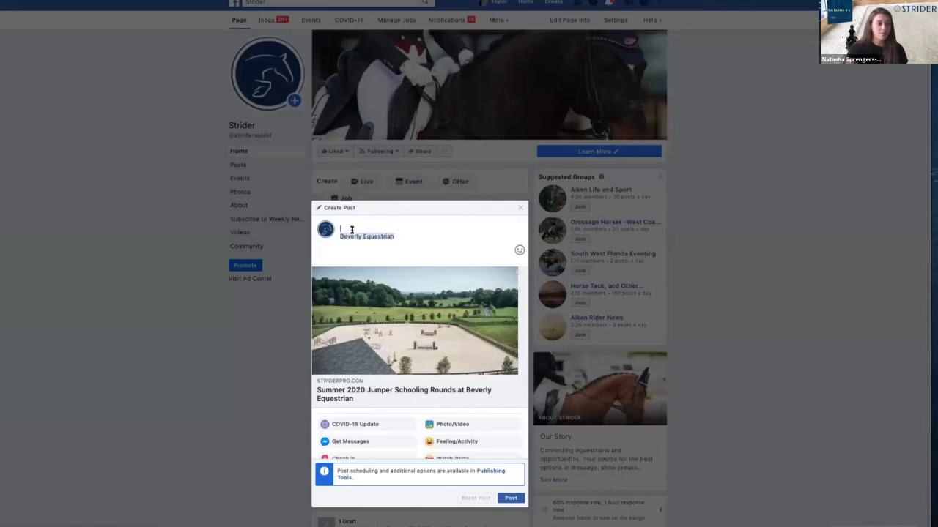
key("BackSpace")
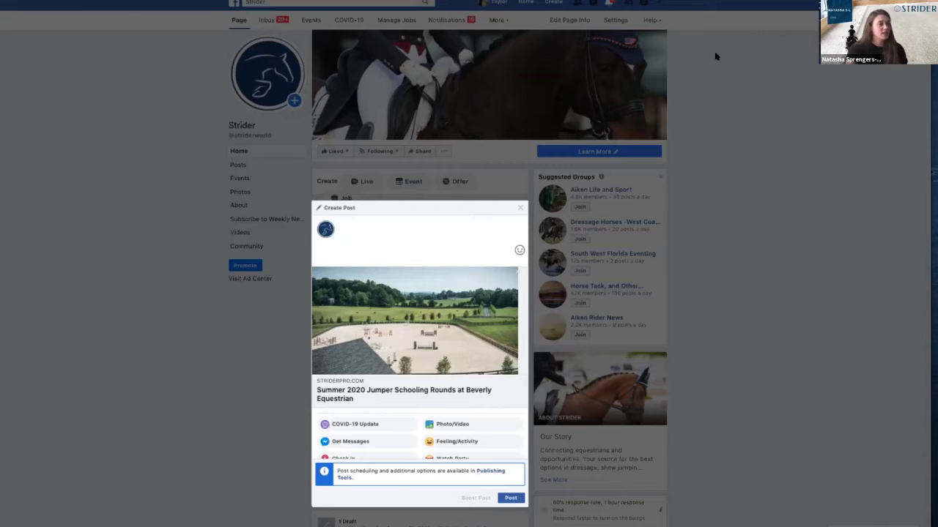
left_click(741, 76)
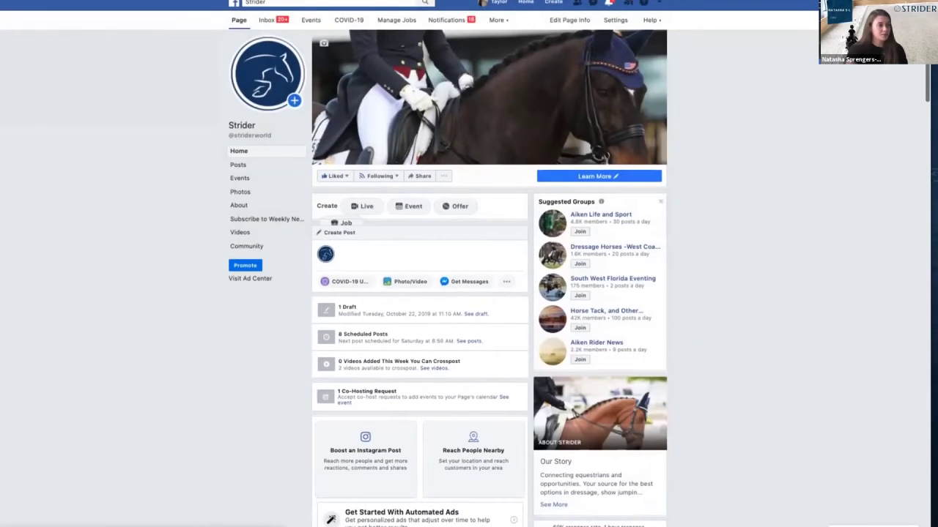
Step: Look over the Strider page's webinar and dressage clinic posts, and open the clinic post's choice of interacting identity
mouse_move(514, 7)
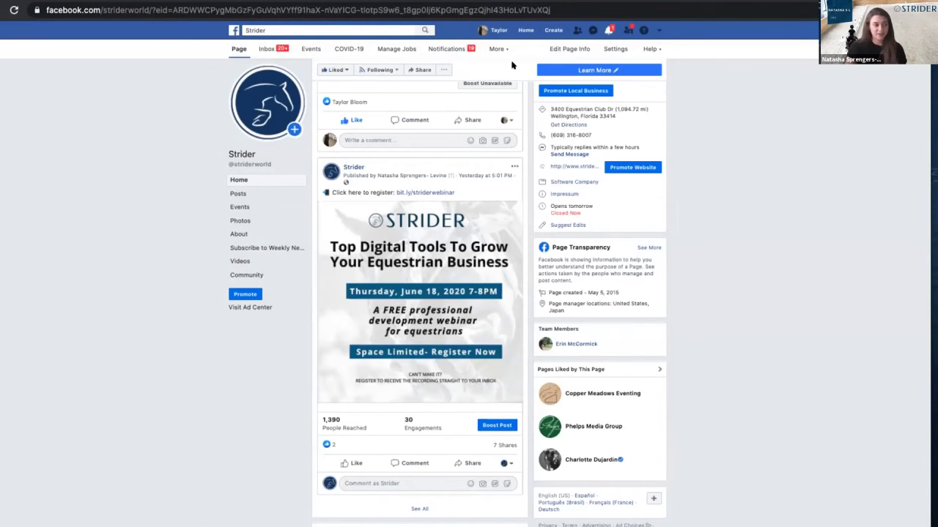
scroll(512, 66, "up", 1)
scroll(513, 65, "up", 3)
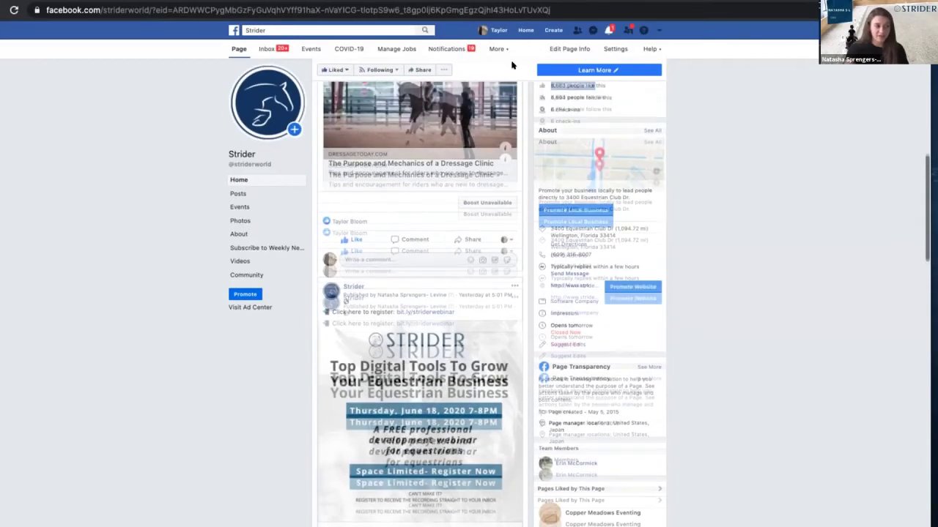
scroll(513, 66, "down", 2)
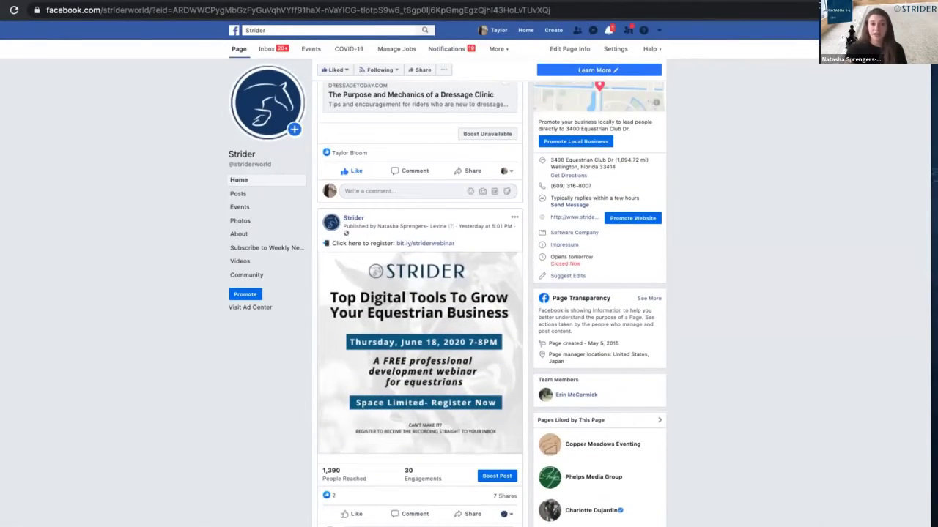
left_click(504, 171)
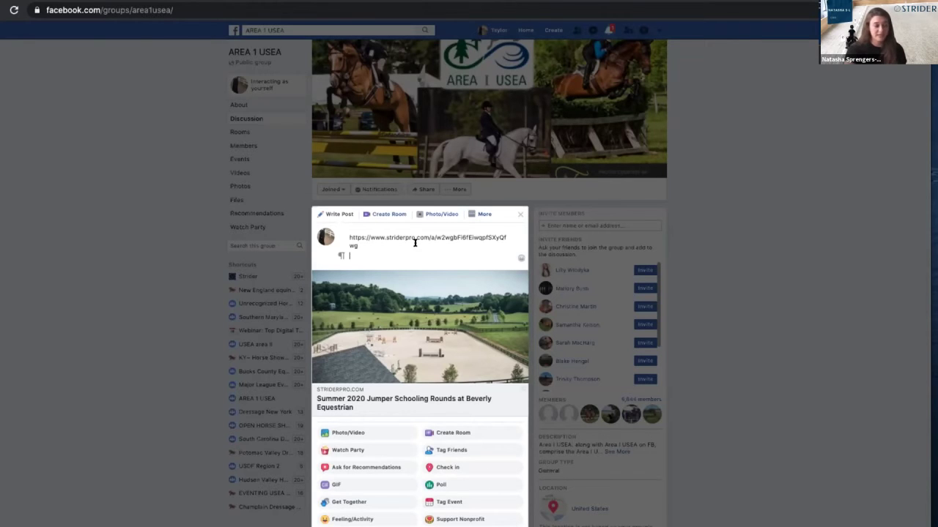
Step: Start sharing the Top Digital Tools webinar post in a group as Strider, searching for "USEa" groups and expanding the post preview
left_click(516, 215)
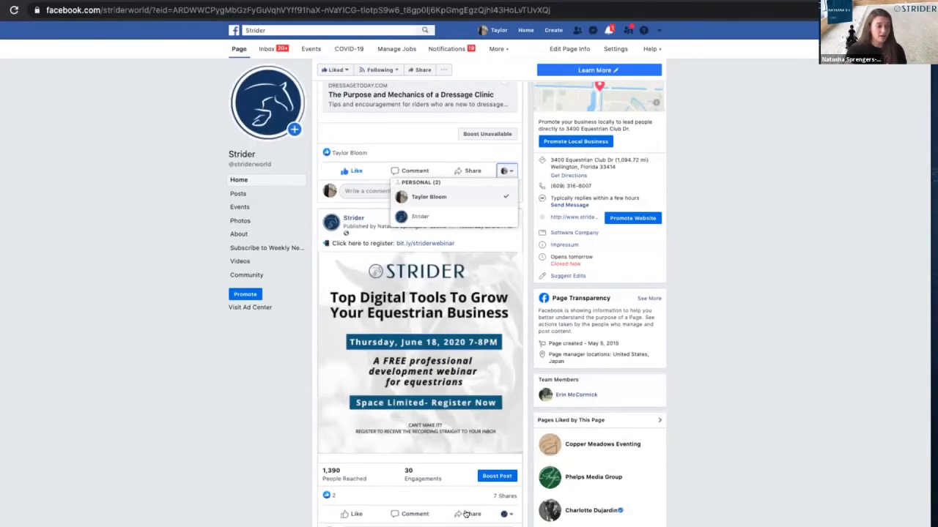
left_click(466, 514)
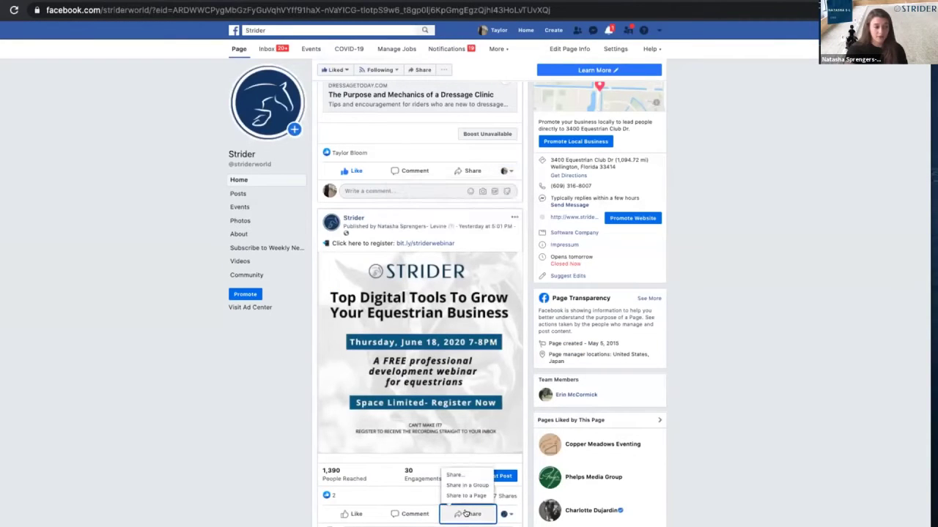
left_click(468, 485)
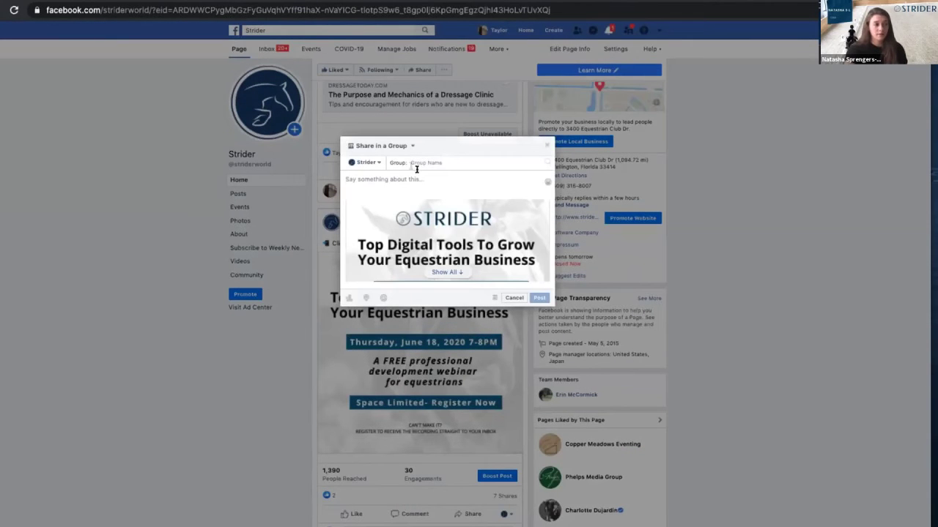
left_click(412, 165)
type("USEa")
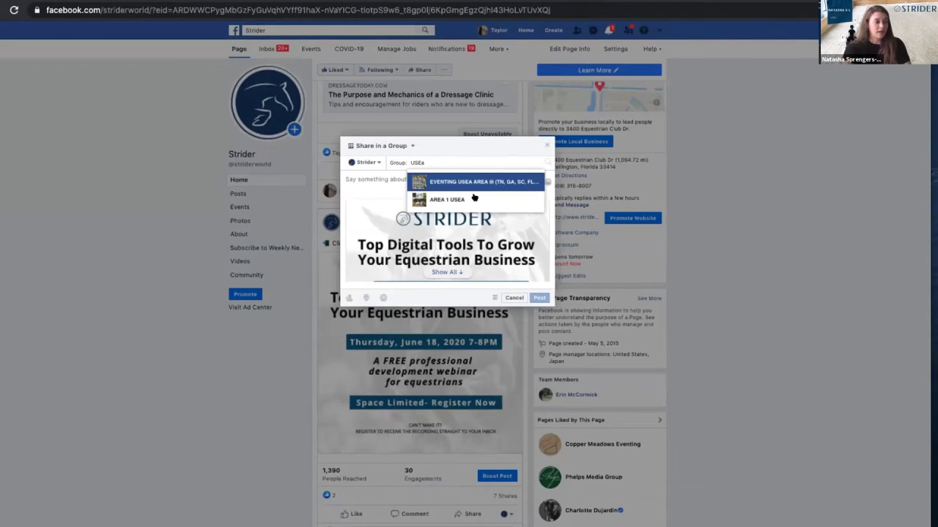
left_click(366, 181)
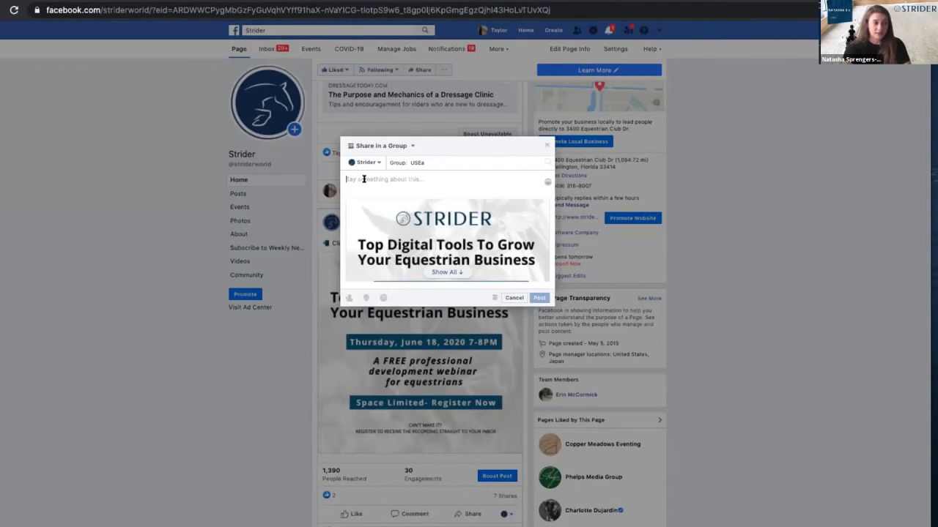
left_click(442, 272)
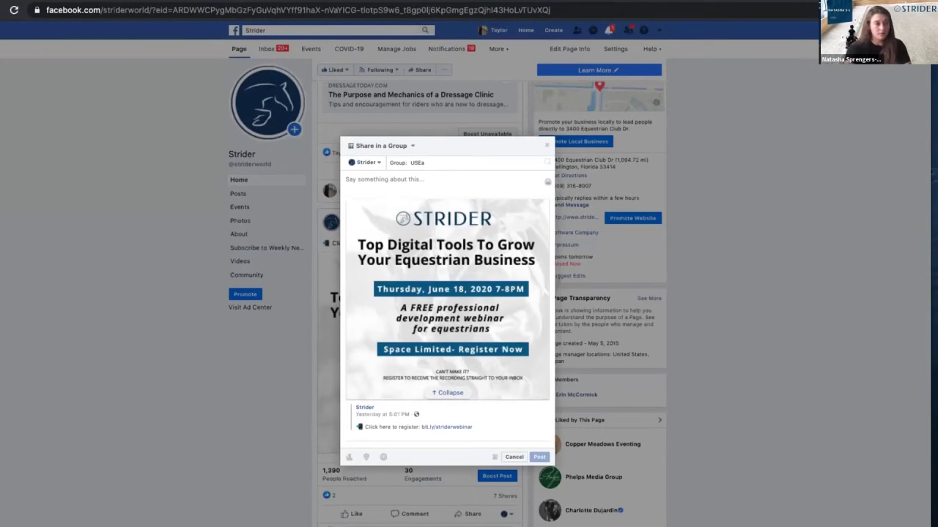
Step: Open the Olympian Boyd Martin - Rutledge Farm Sessions event and check its extra options for adding it to a page
left_click(609, 2)
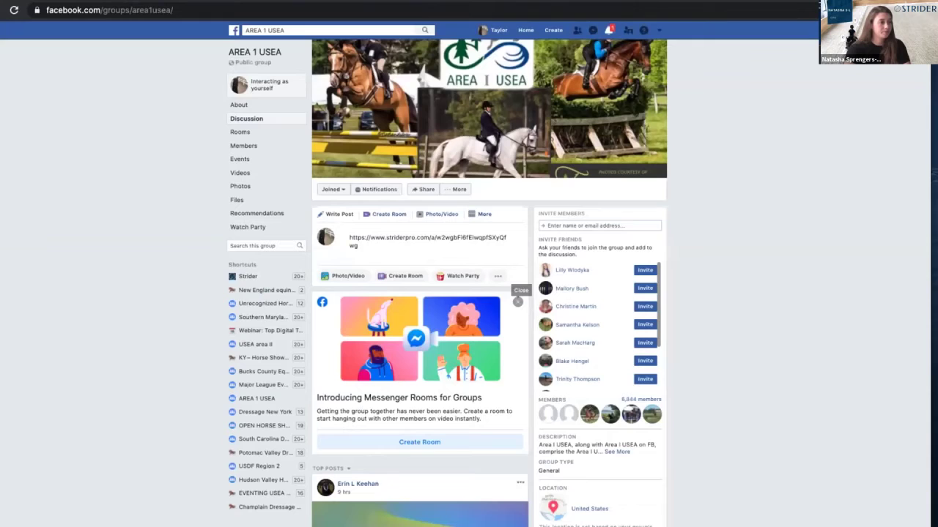
left_click(624, 2)
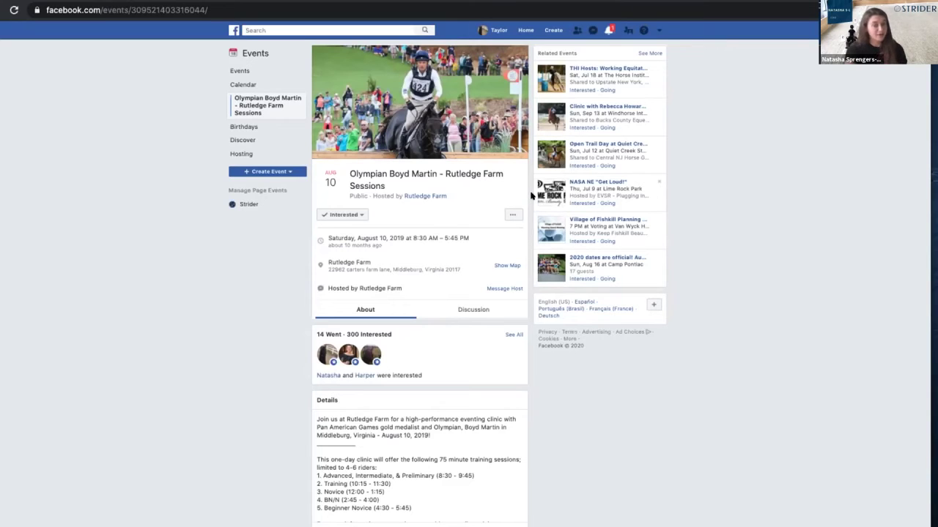
left_click(513, 214)
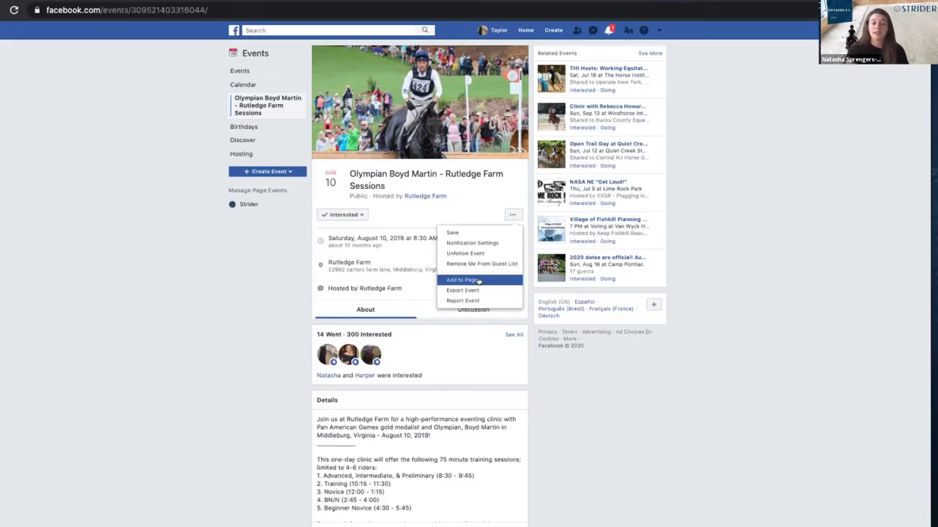
left_click(474, 208)
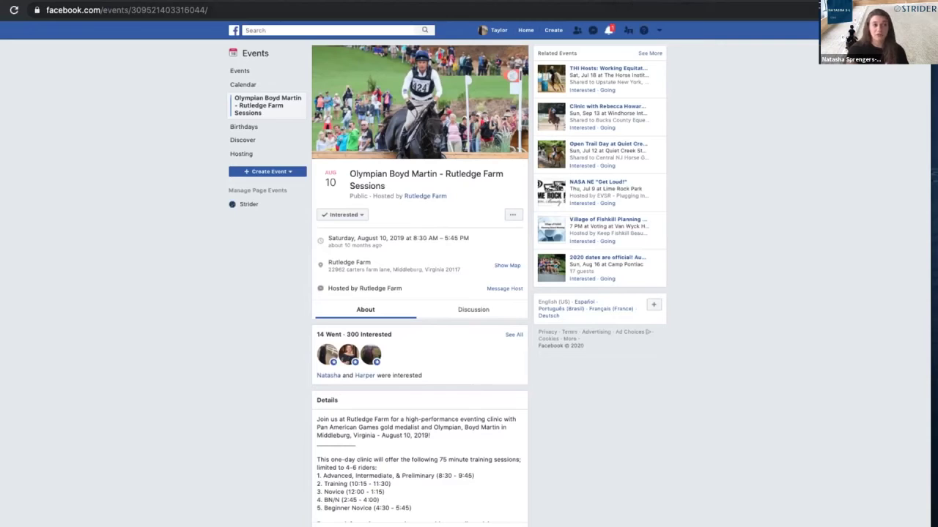
Step: Open the Strider page's scheduled posts in Publishing Tools and start a new post for scheduling
left_click(727, 8)
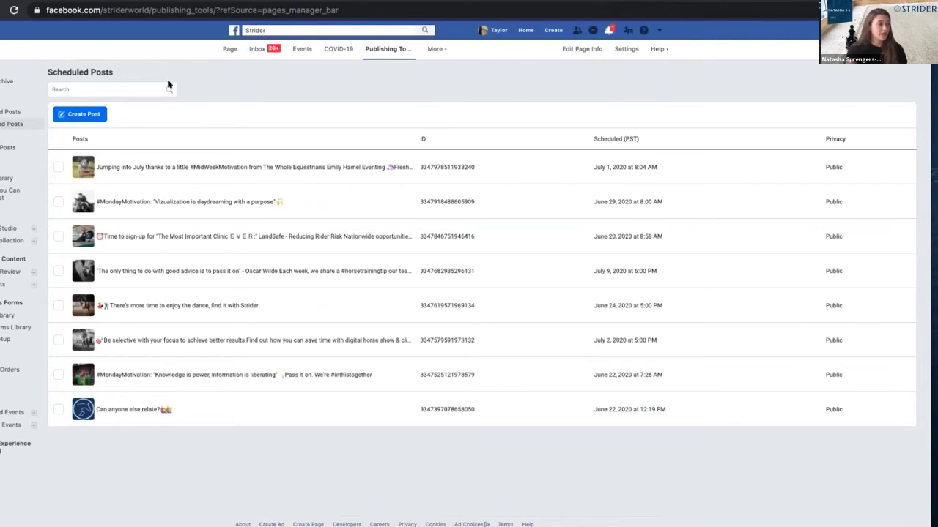
left_click(438, 49)
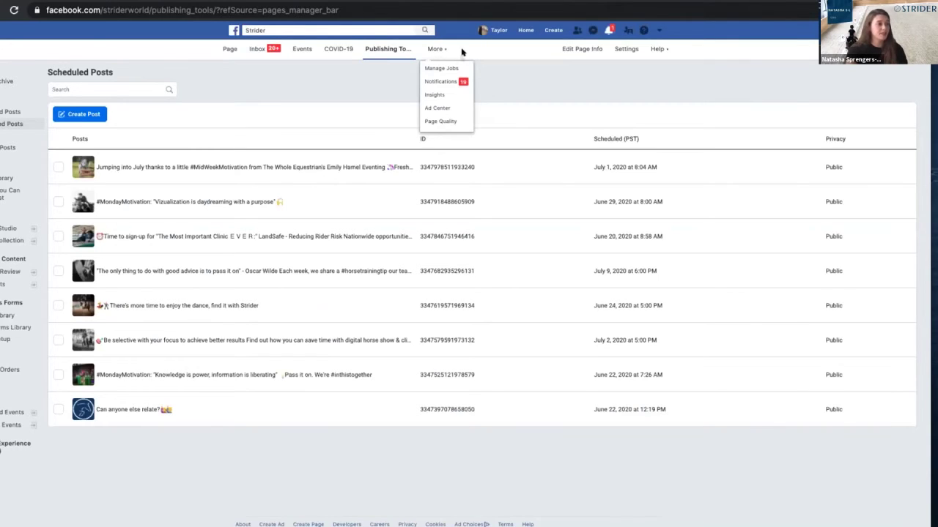
left_click(494, 67)
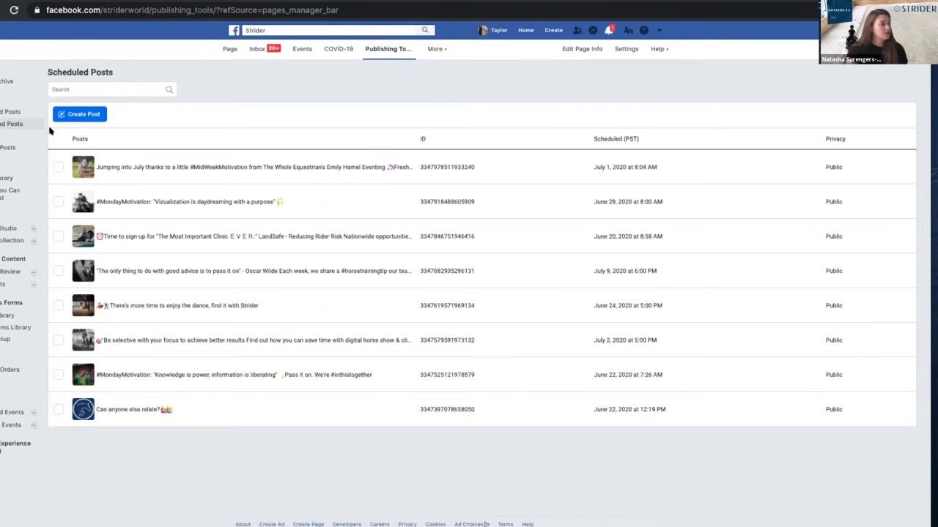
left_click(91, 113)
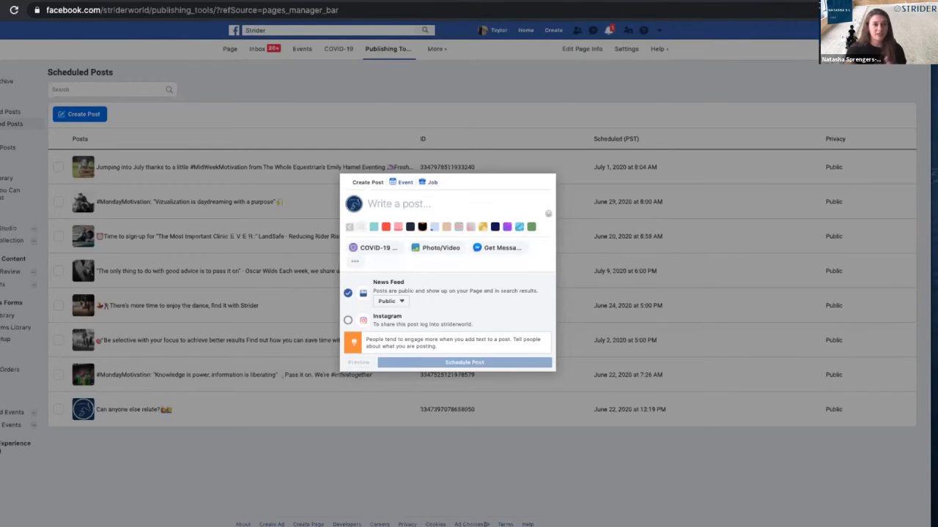
Step: Bring up the phone screen recording and play it, pausing and resuming at the website link edit in the Instagram profile
left_click_drag(937, 293, 526, 83)
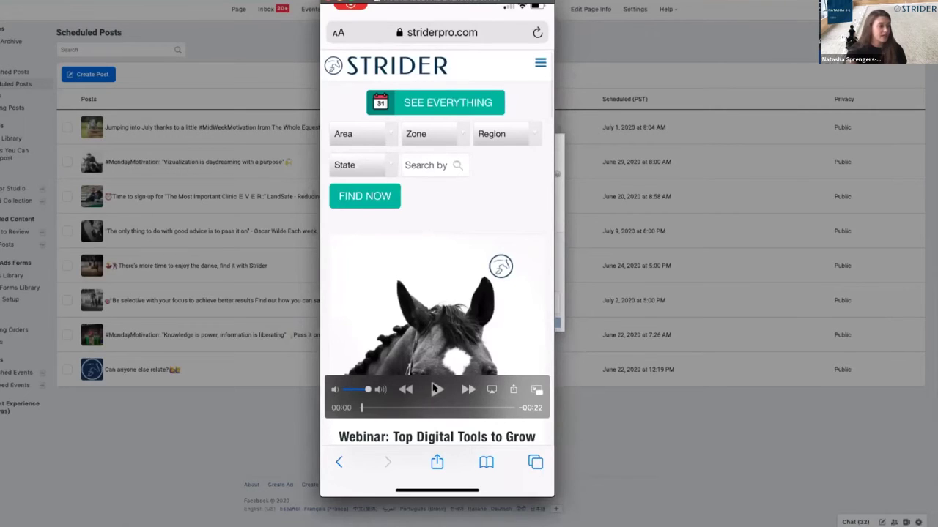
left_click(436, 390)
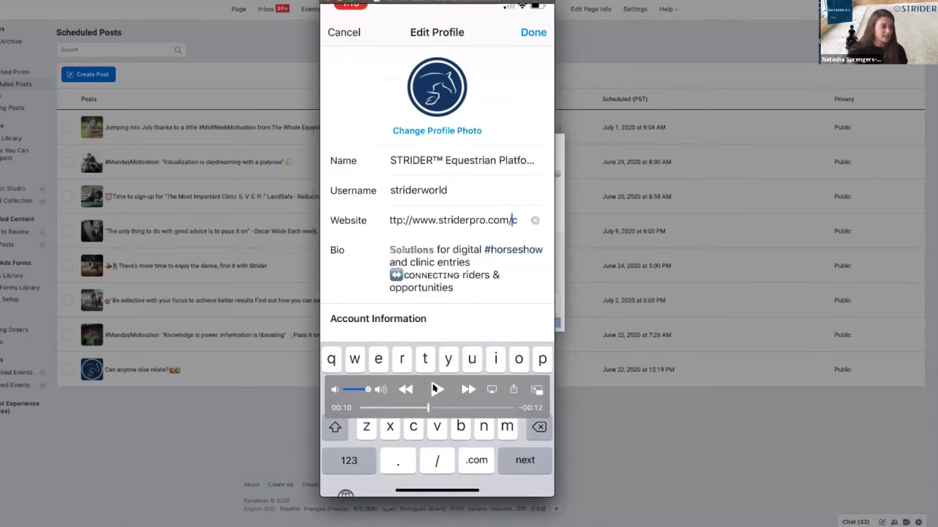
left_click(435, 389)
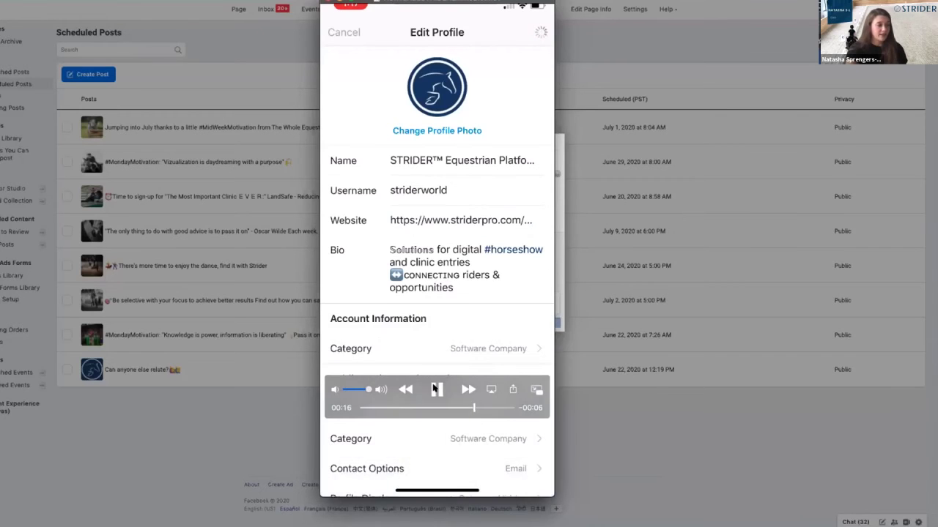
left_click(436, 389)
left_click(434, 389)
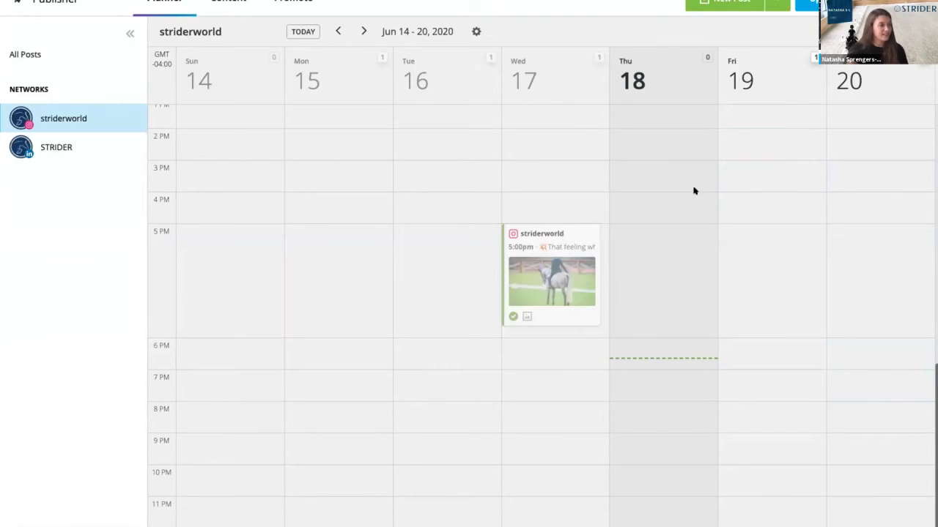
Step: Review the striderworld Instagram posts planned for June 14 - 20, 2020 in the weekly planner
scroll(915, 343, "up", 1)
scroll(916, 343, "up", 5)
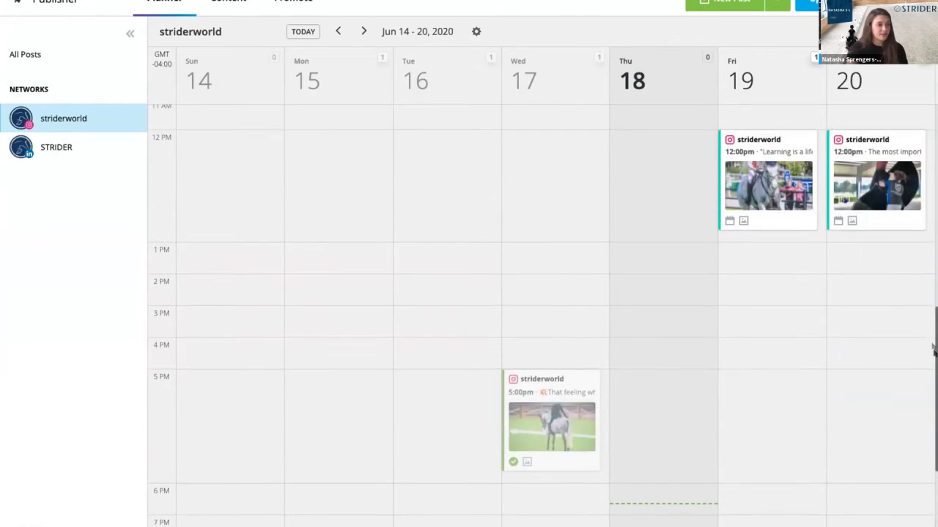
scroll(924, 261, "up", 3)
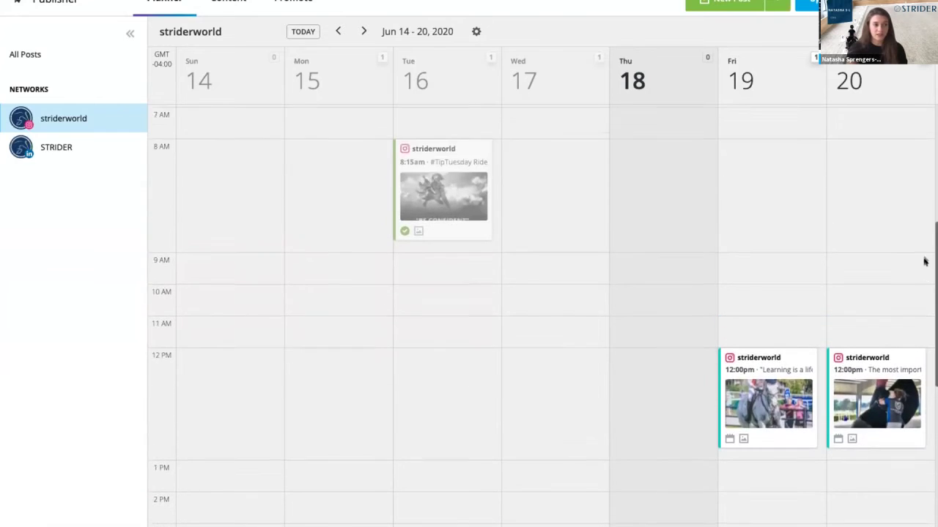
scroll(921, 271, "down", 2)
scroll(916, 293, "down", 2)
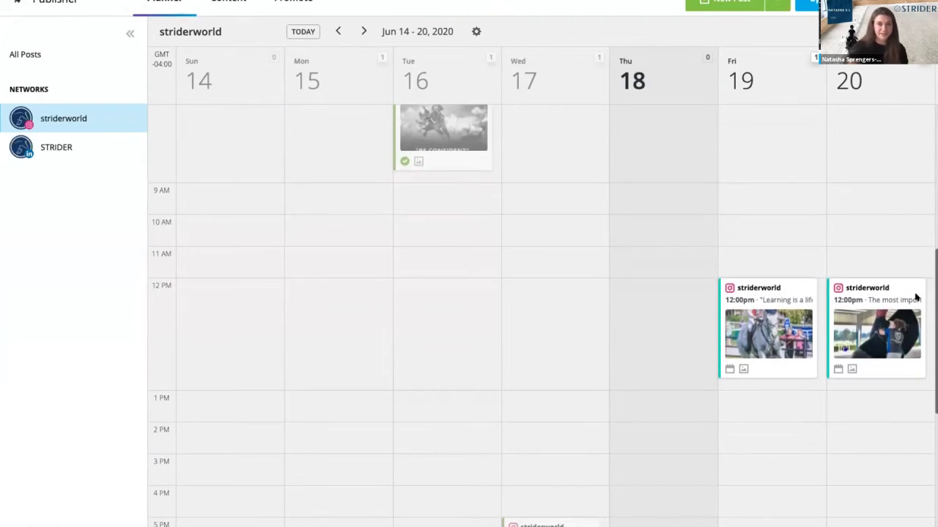
scroll(916, 307, "down", 3)
scroll(919, 367, "down", 3)
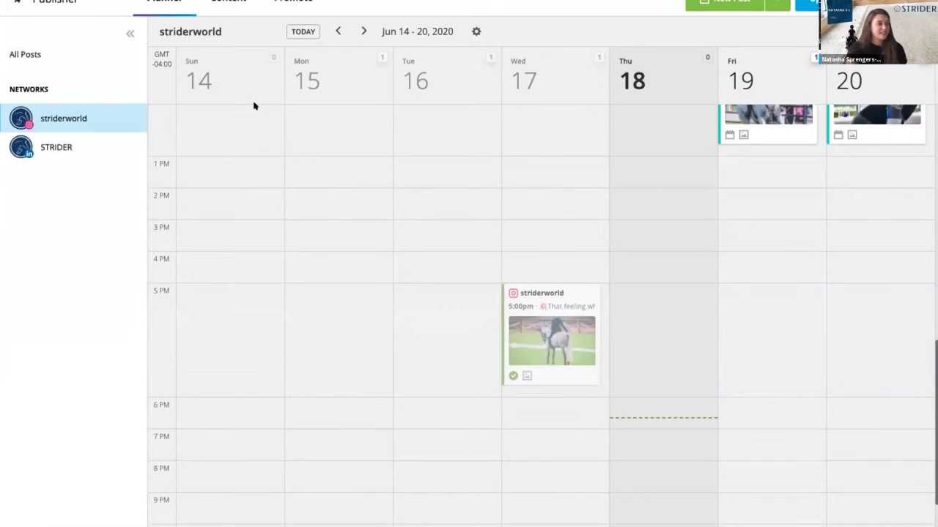
Step: Start a new post for the striderworld Instagram Business profile, go to its text field, and close the draft without publishing
left_click(710, 4)
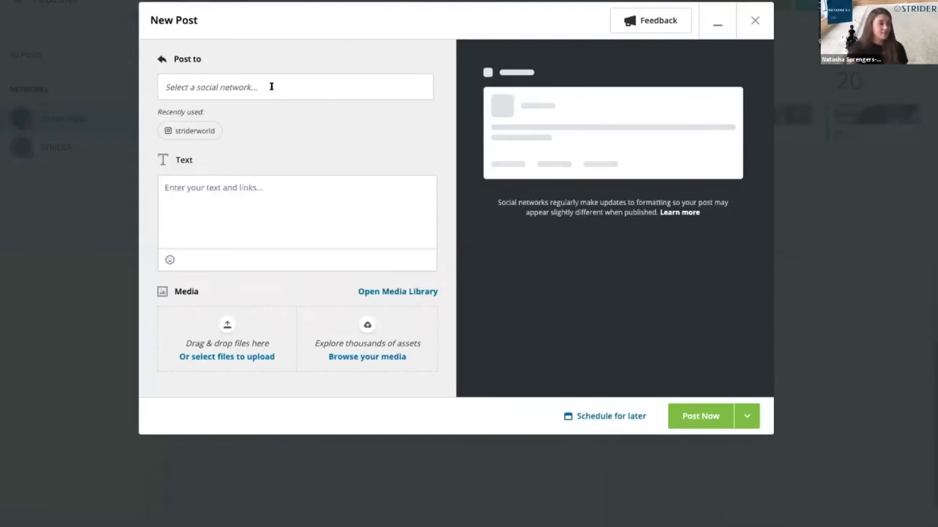
left_click(273, 88)
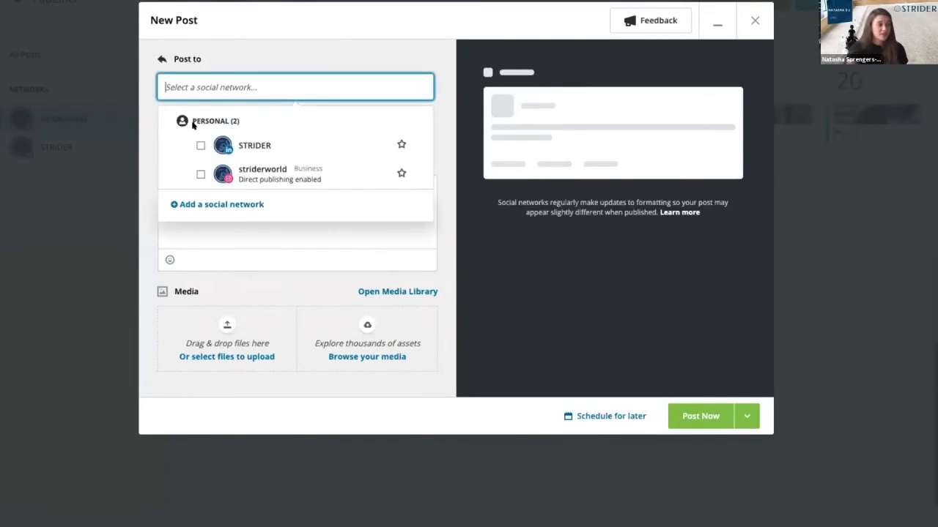
left_click(238, 173)
left_click(216, 230)
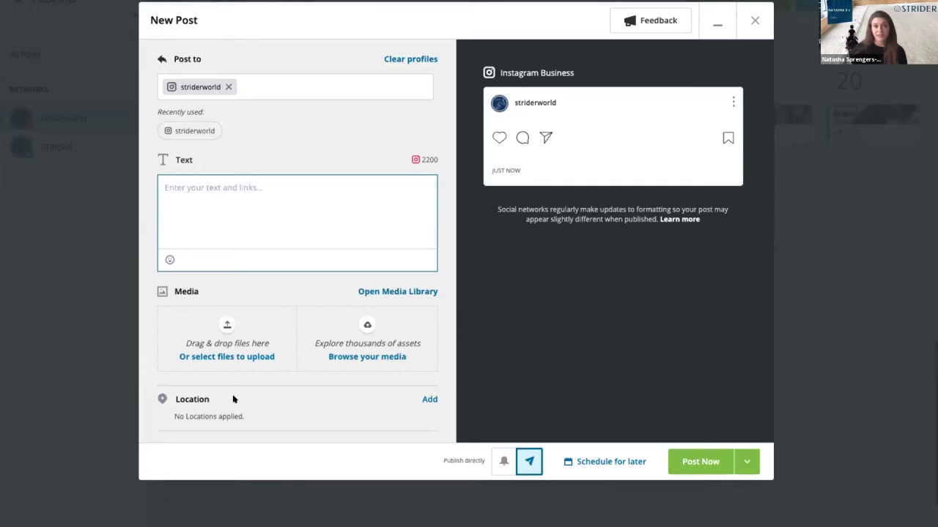
left_click(755, 22)
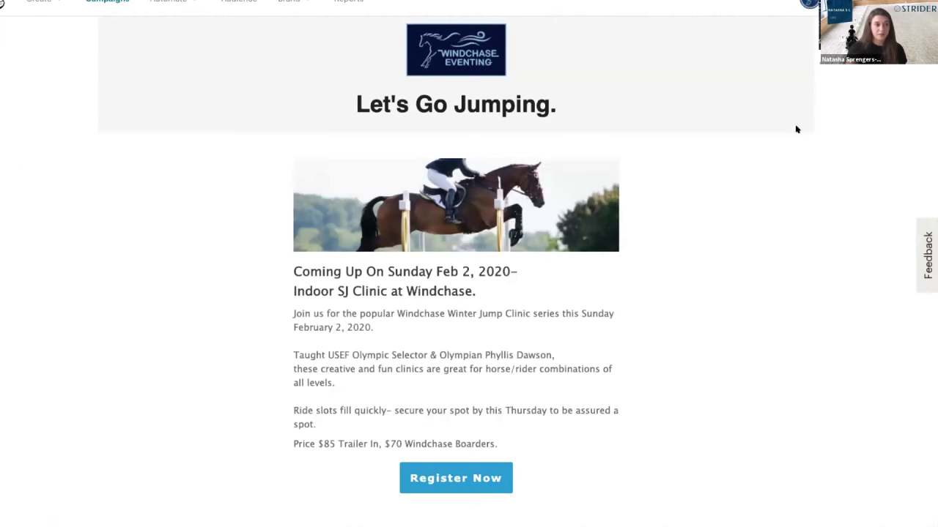
Step: Look over the Windchase Eventing #1 email campaign preview in Mailchimp and leave it for the Mailchimp home page
scroll(794, 152, "up", 3)
scroll(795, 152, "down", 2)
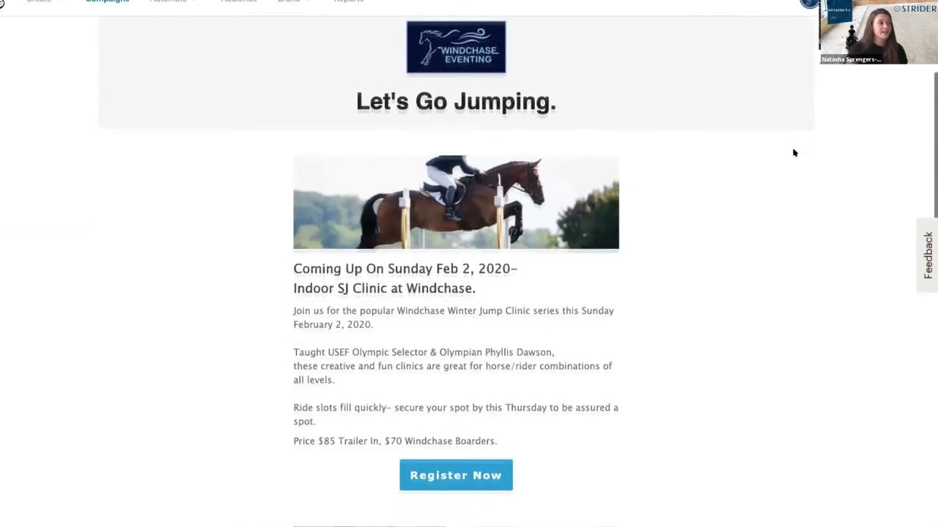
scroll(710, 33, "up", 2)
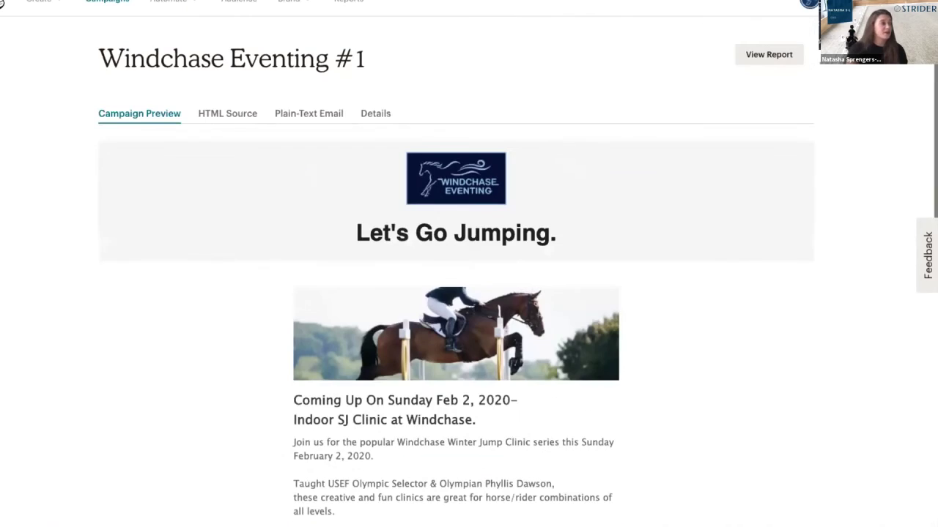
left_click(3, 4)
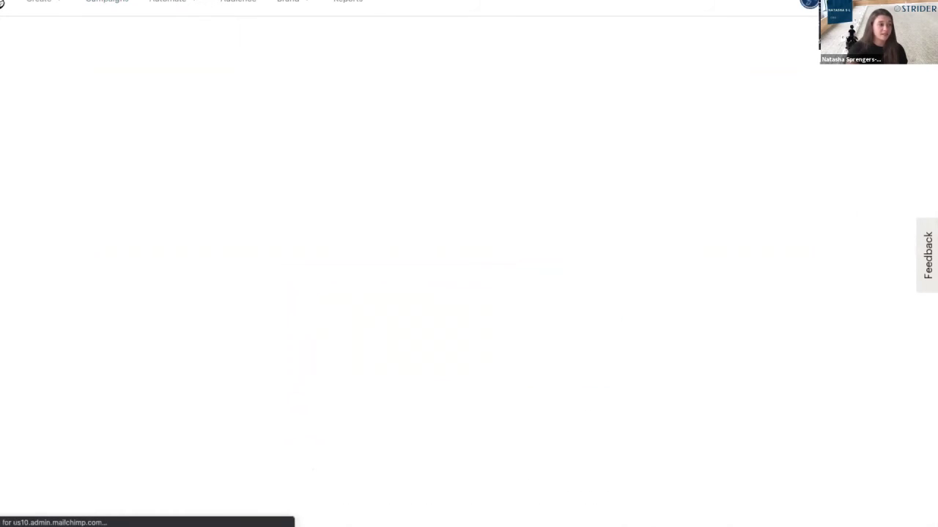